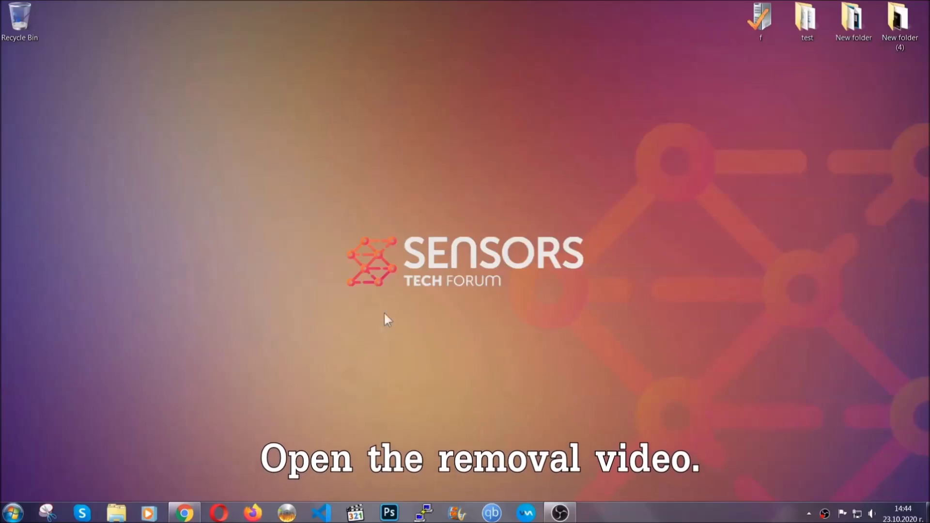
- Follow the ransomware video's SensorsTechForum description link to download SpyHunter-Installer.exe
left_click(184, 514)
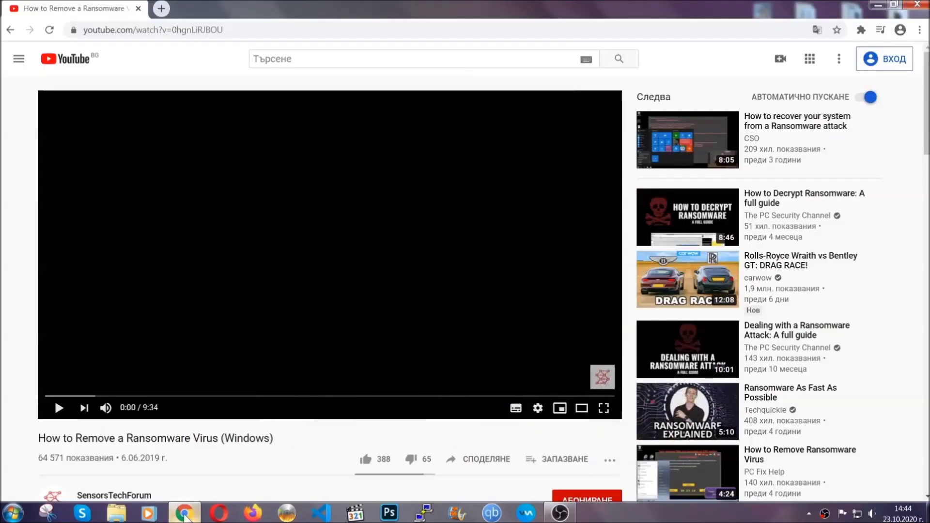
scroll(169, 394, "down", 4)
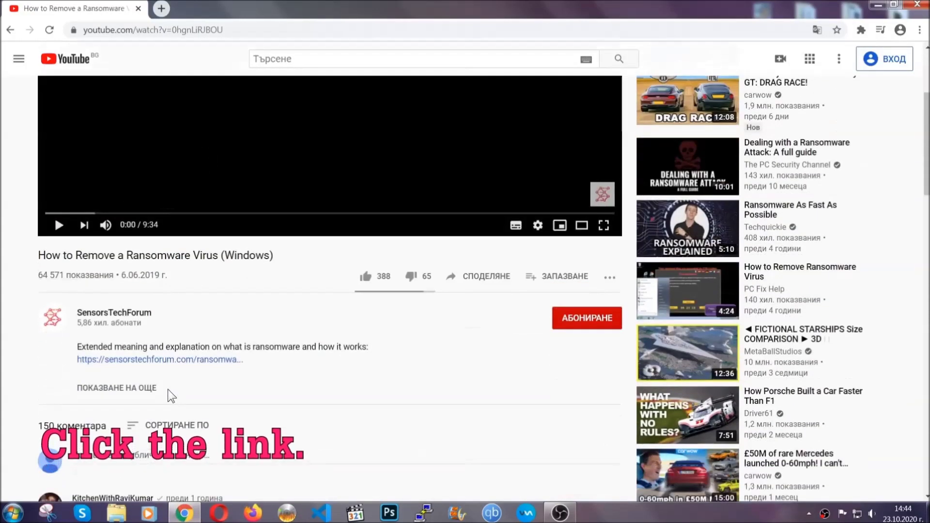
left_click(184, 360)
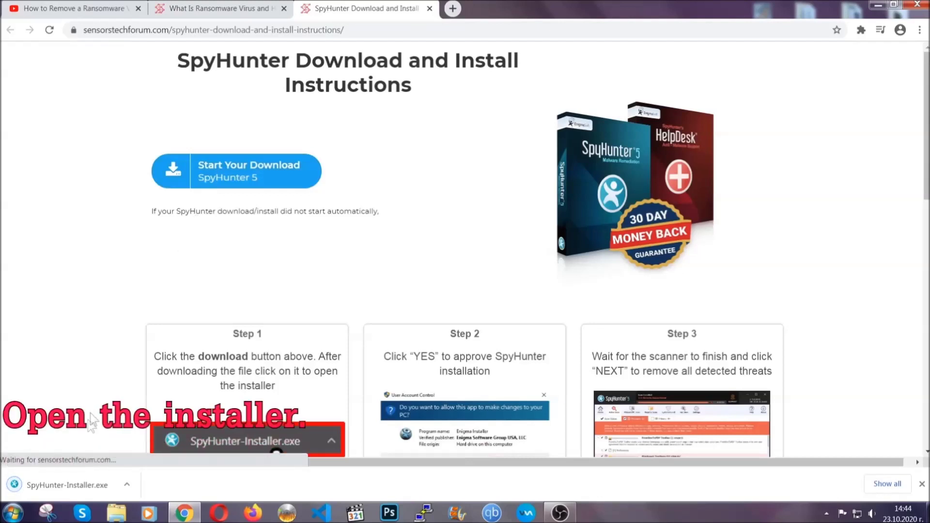
- Run SpyHunter-Installer.exe in English, accept the EULA, and install SpyHunter 5 to completion
left_click(66, 484)
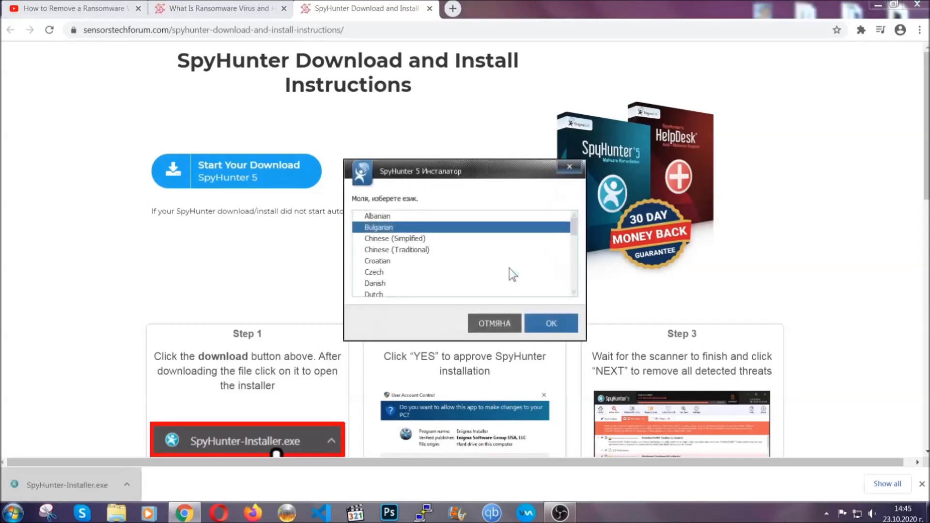
scroll(484, 268, "down", 2)
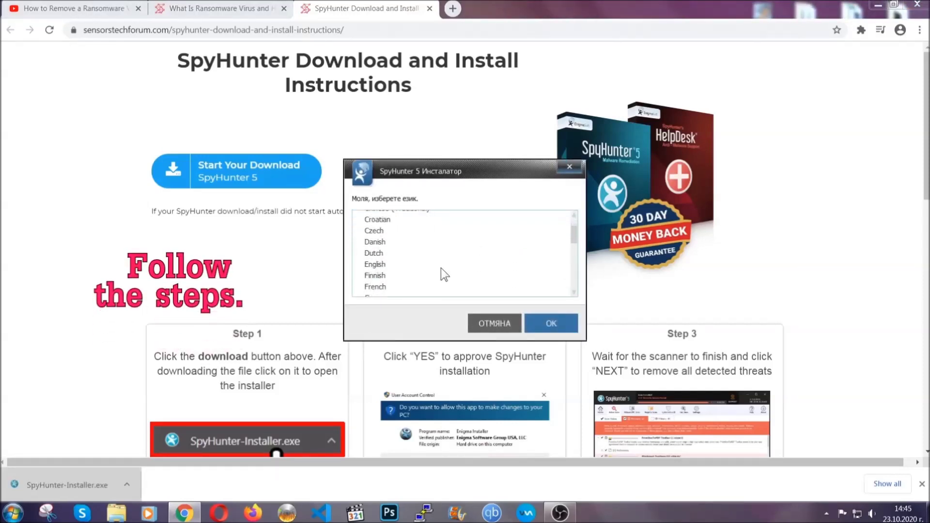
left_click(439, 265)
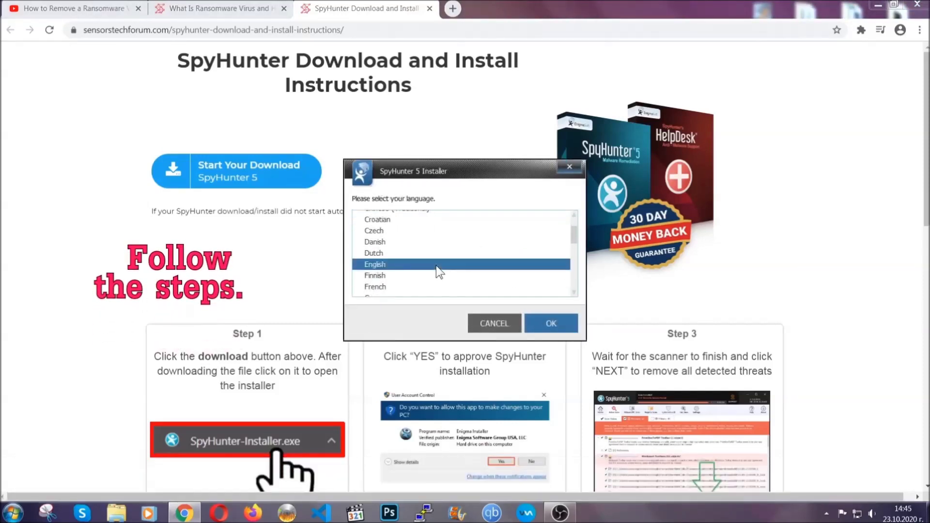
left_click(540, 323)
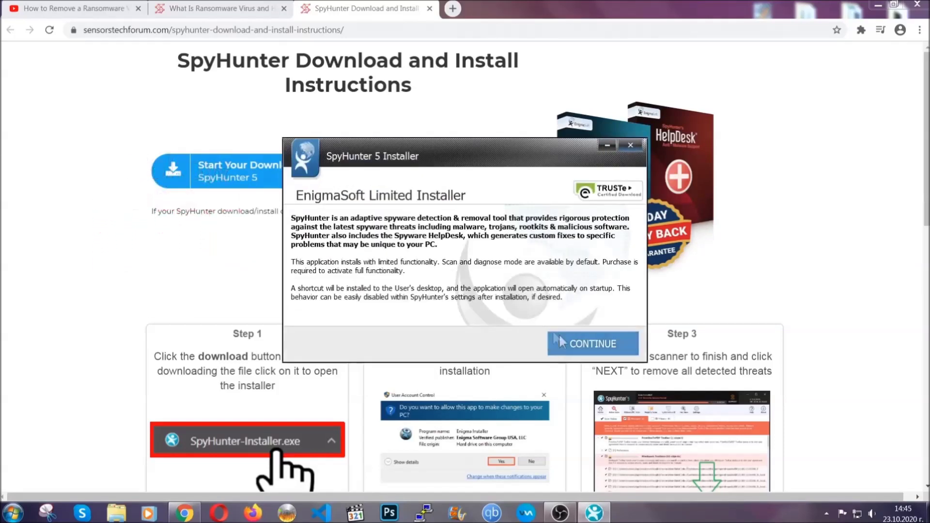
left_click(561, 342)
left_click(533, 314)
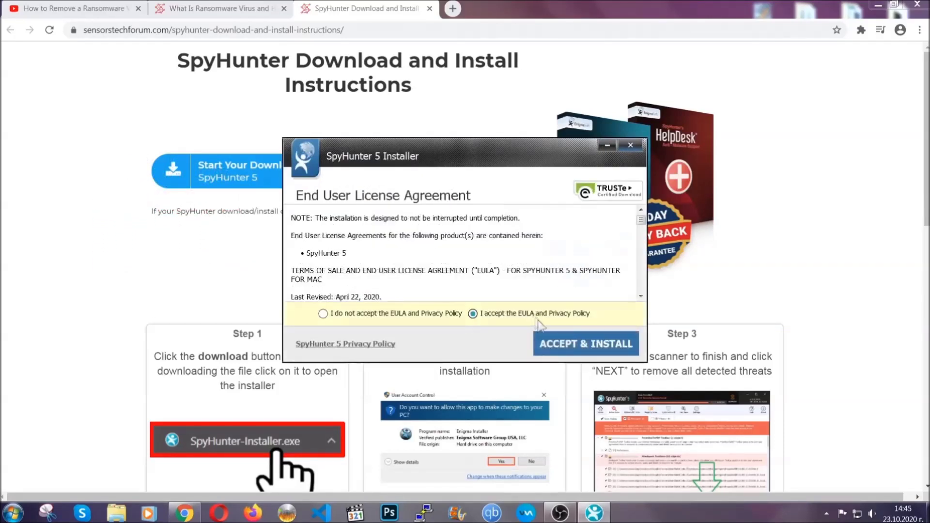
left_click(555, 344)
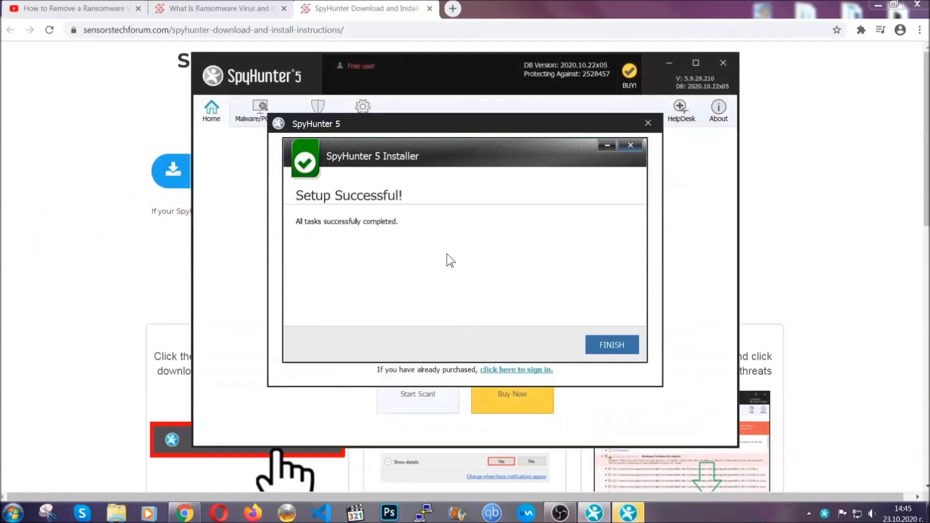
left_click(594, 347)
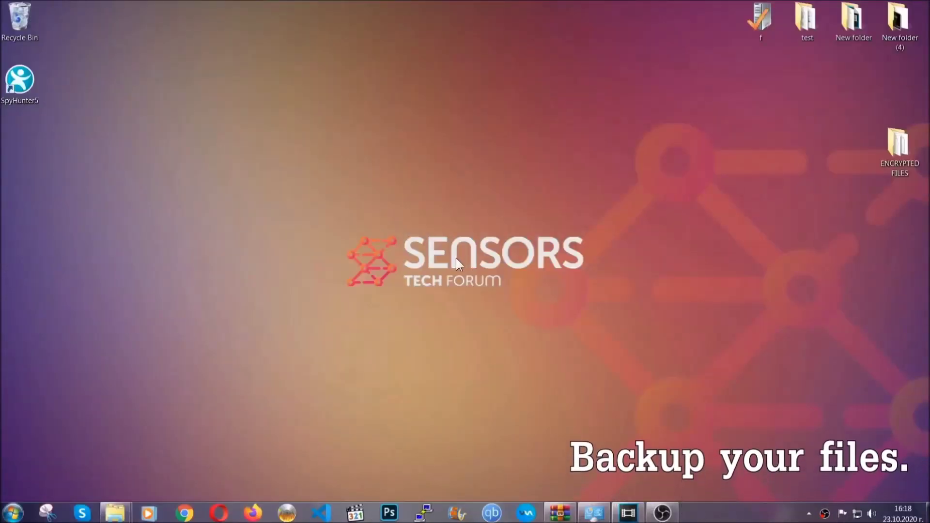
- Copy all six encrypted .efji files from the ENCRYPTED FILES folder
double_click(893, 149)
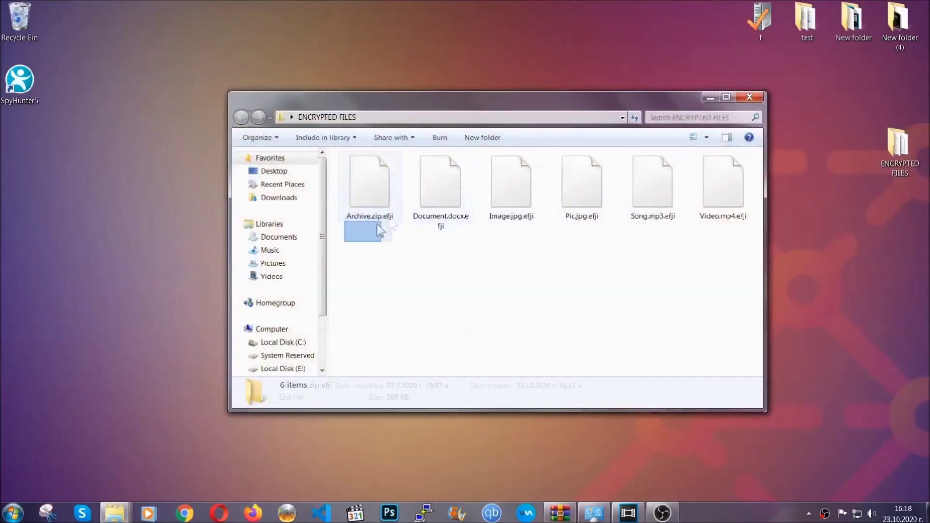
left_click_drag(377, 225, 727, 173)
right_click(727, 172)
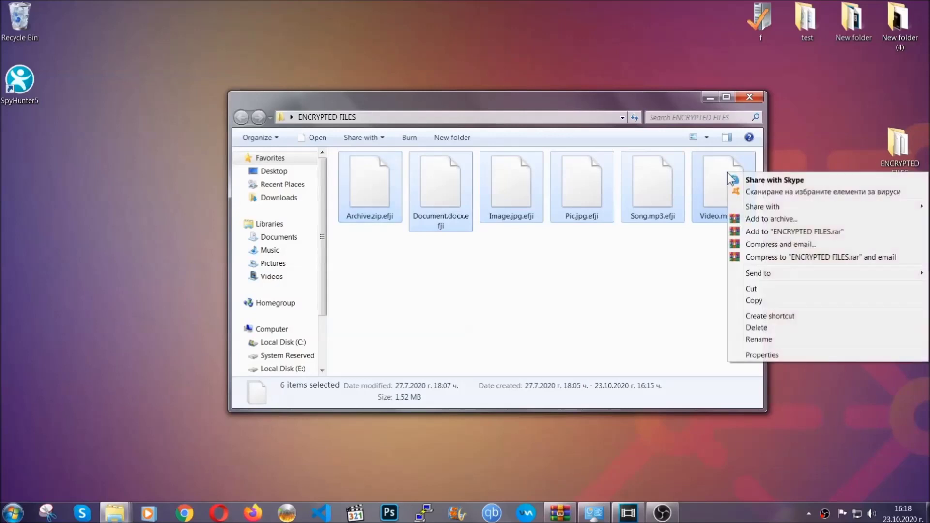
left_click(753, 301)
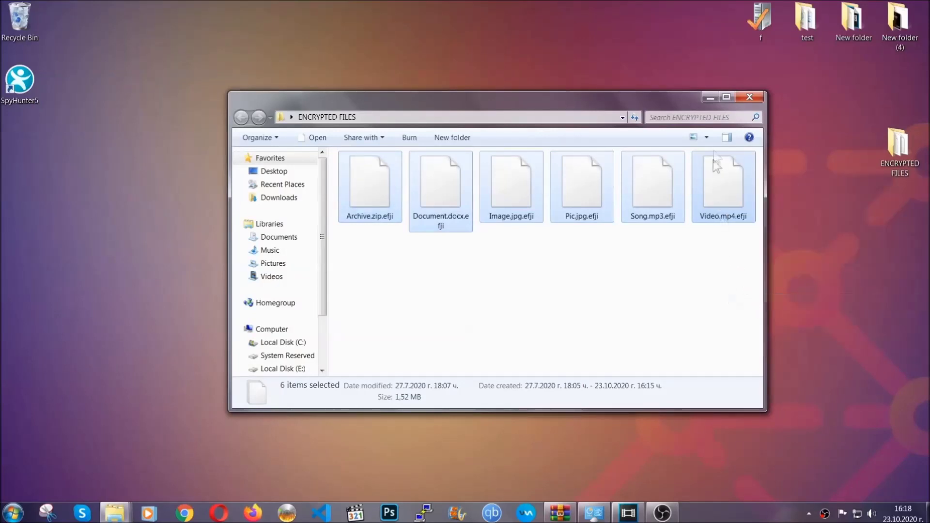
left_click(712, 97)
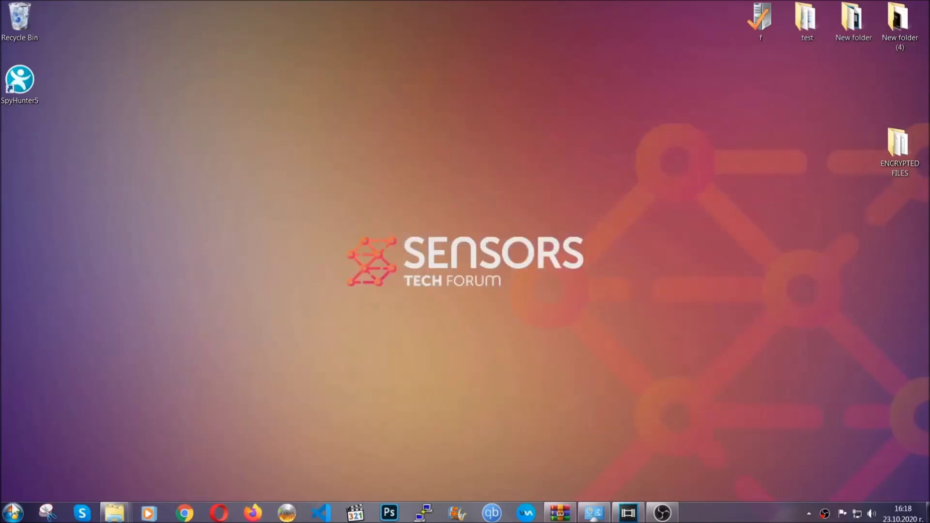
- Paste the copied files onto FLASH DRIVE (H:) and close the drive window
left_click(13, 512)
left_click(176, 363)
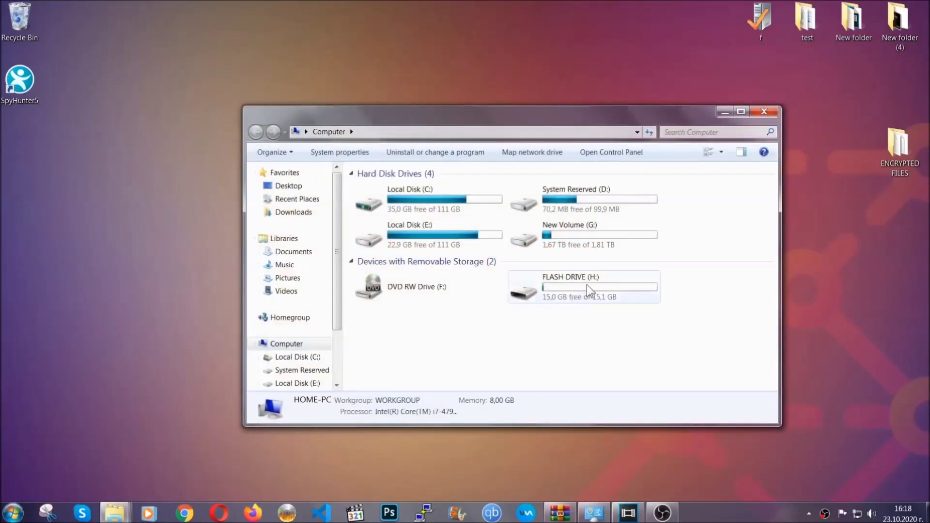
double_click(586, 284)
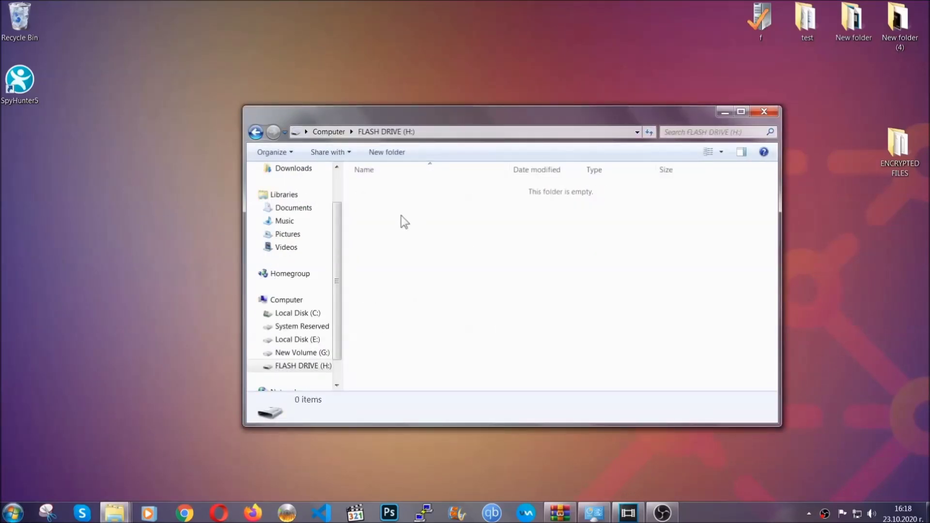
right_click(401, 216)
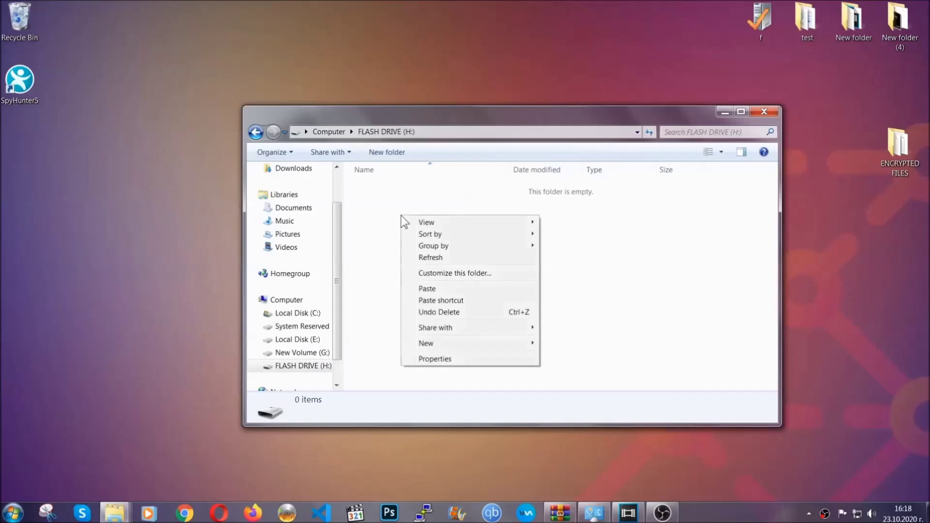
left_click(423, 289)
left_click(423, 290)
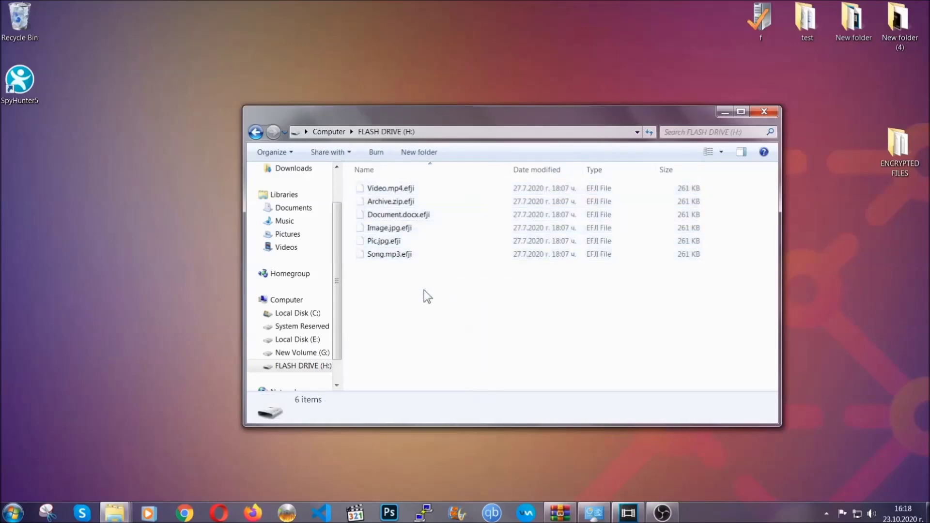
left_click(763, 113)
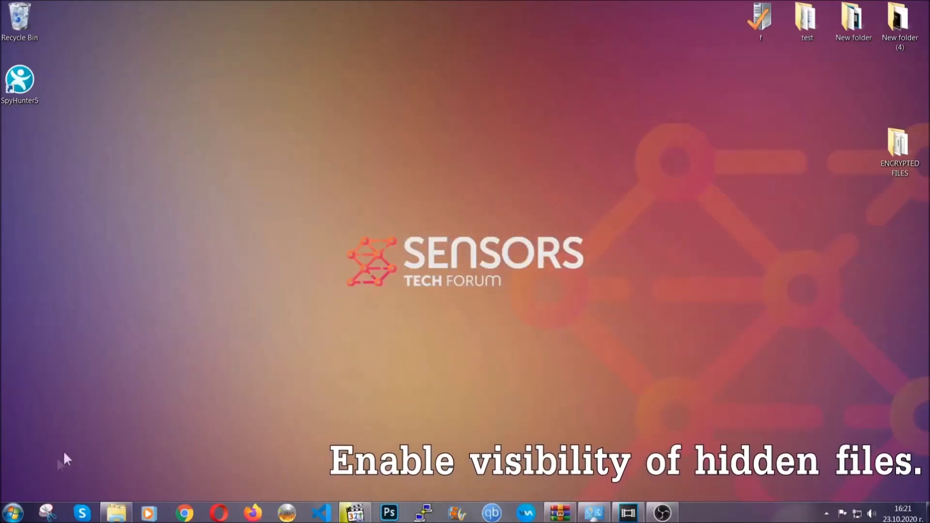
- Search for the hidden files setting and apply 'Show hidden files, folders, and drives'
left_click(13, 512)
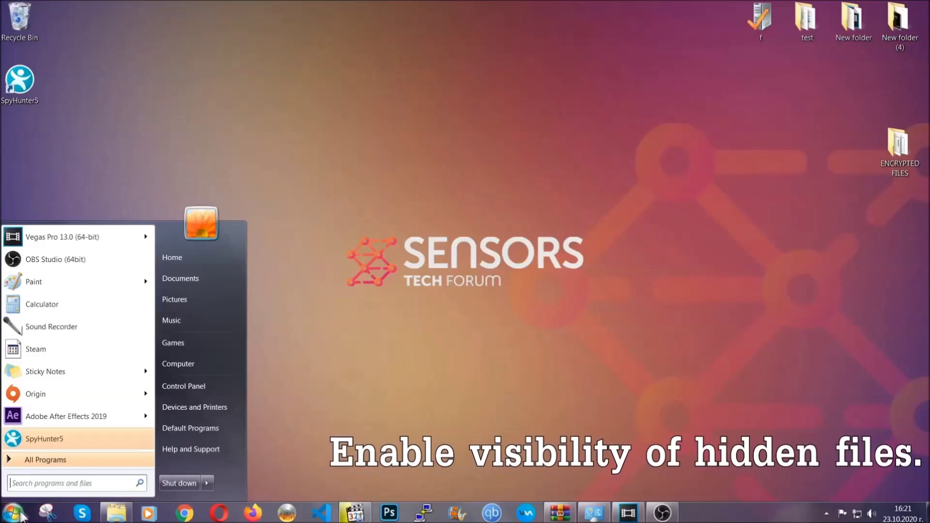
left_click(40, 480)
type("showh")
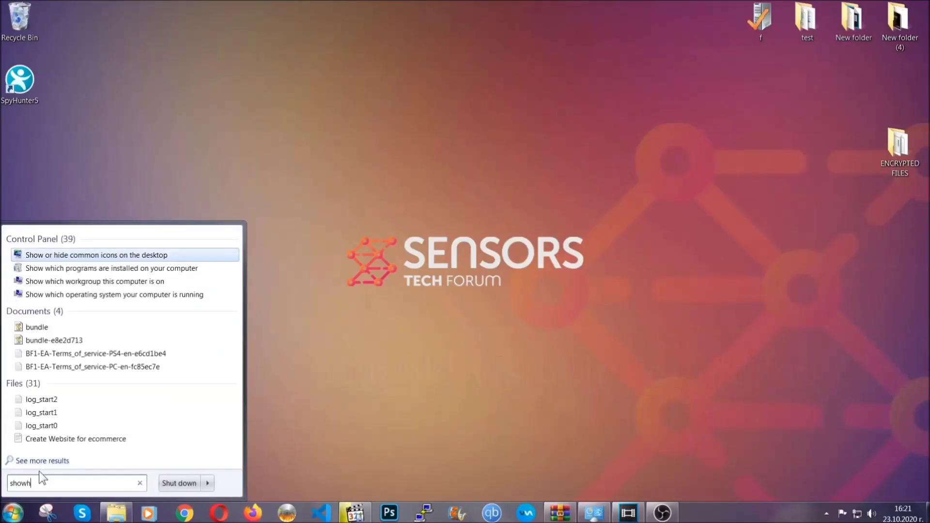
key("BackSpace")
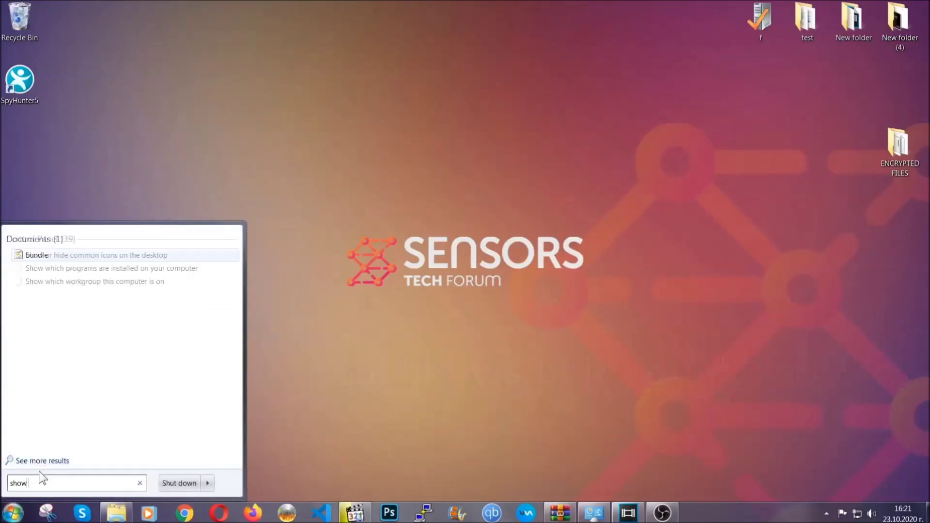
type("hidden files and folders")
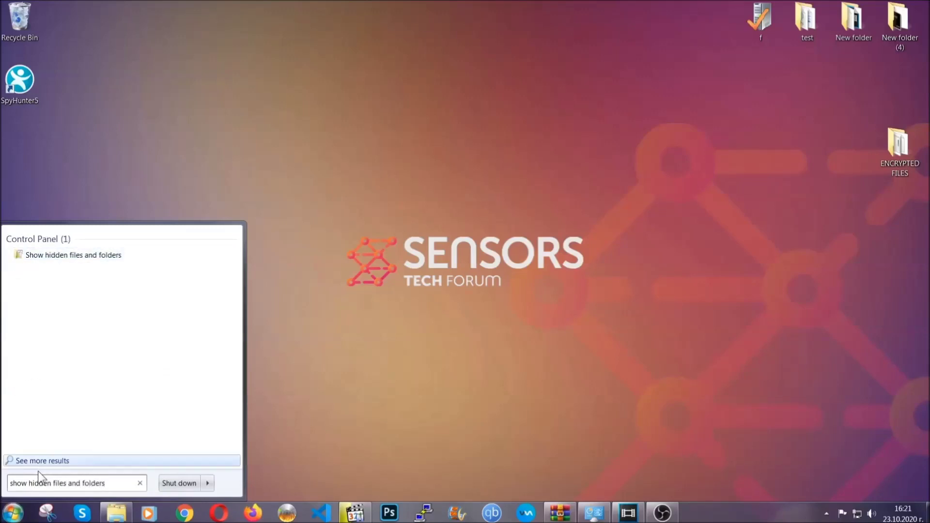
left_click(110, 255)
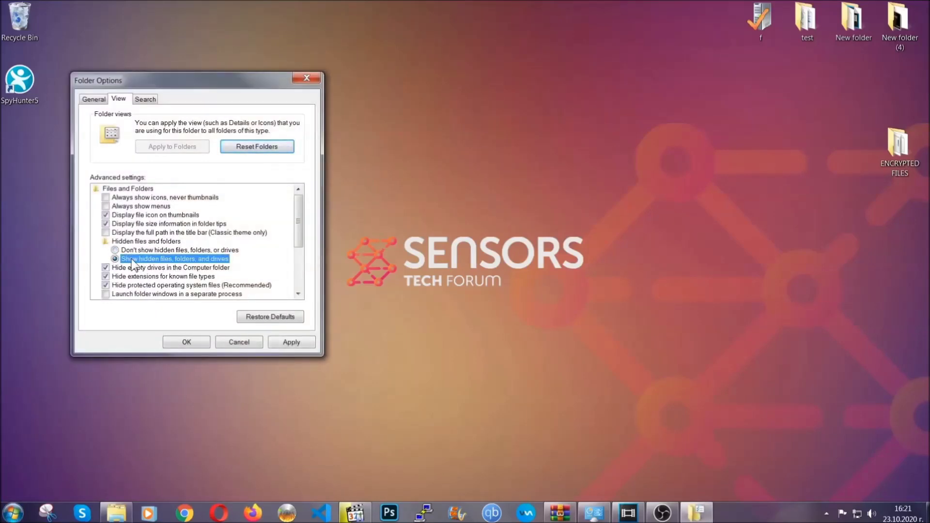
left_click(288, 344)
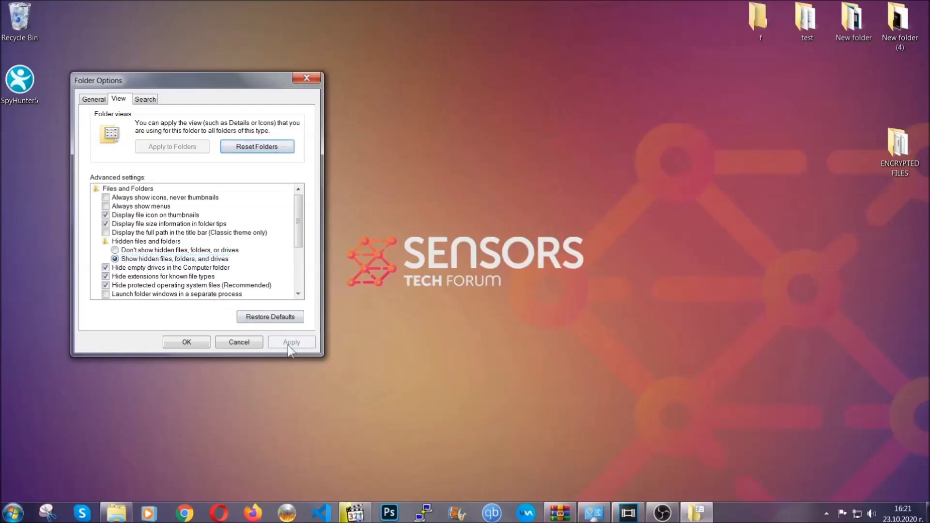
left_click(186, 342)
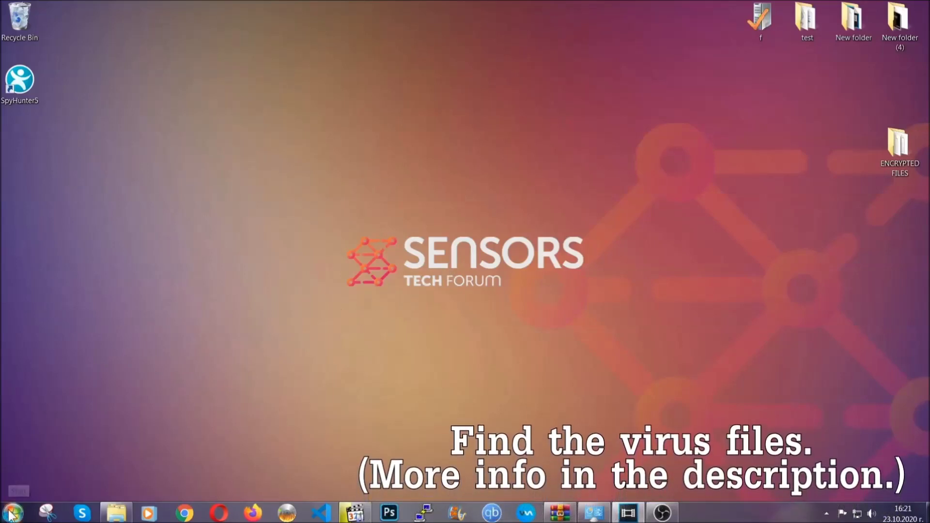
- Search the whole computer for 'fileextension:exe Example Vir' to find the virus executable
key("super")
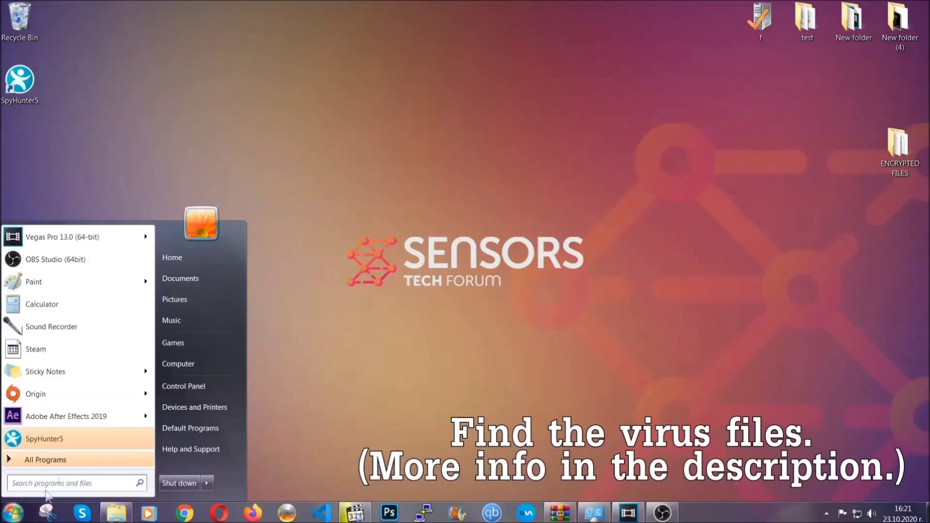
left_click(191, 362)
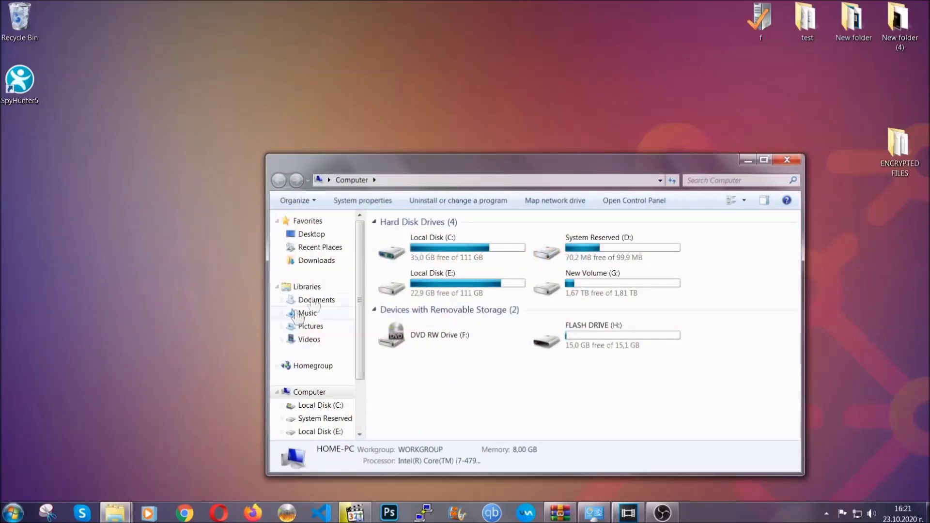
left_click_drag(506, 170, 445, 129)
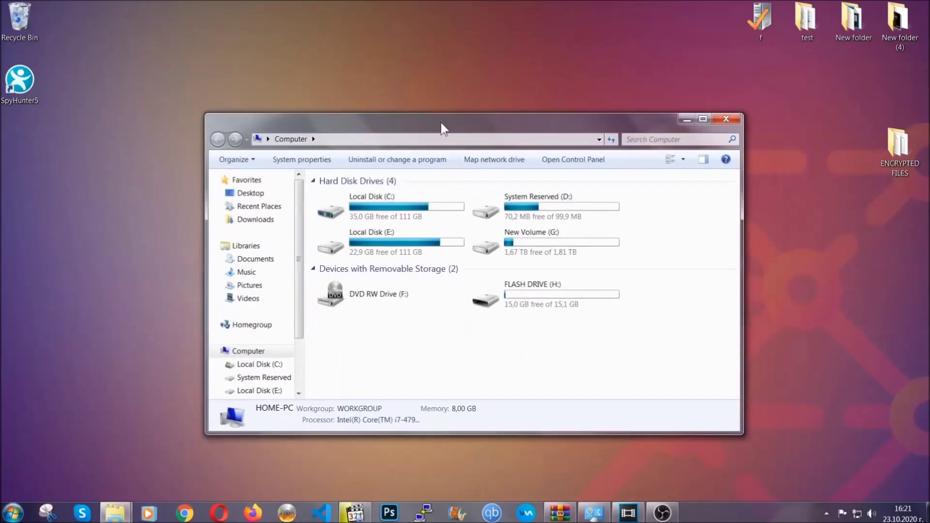
left_click(631, 139)
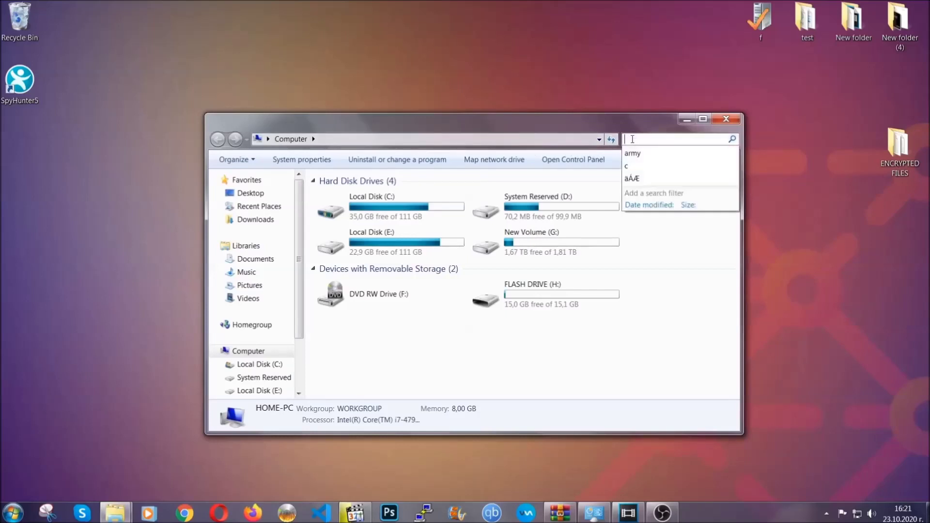
type("file")
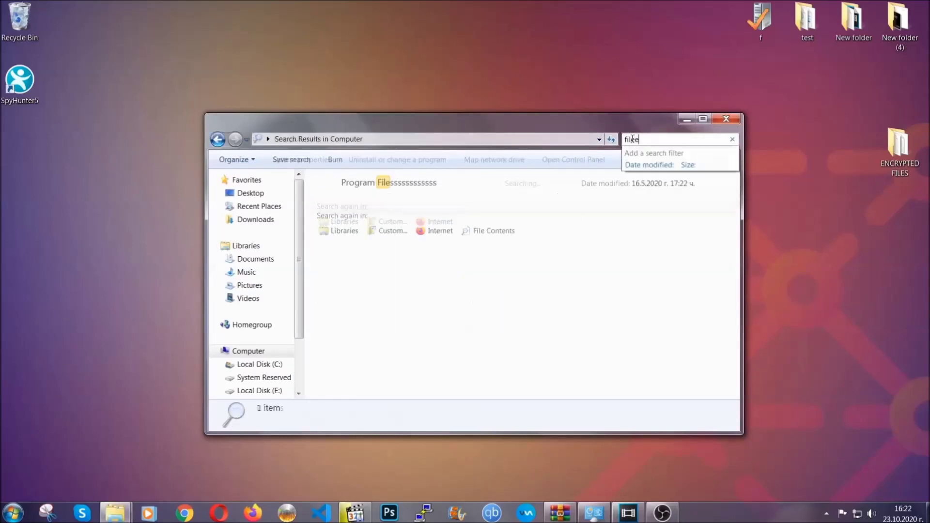
type("extension:exe ")
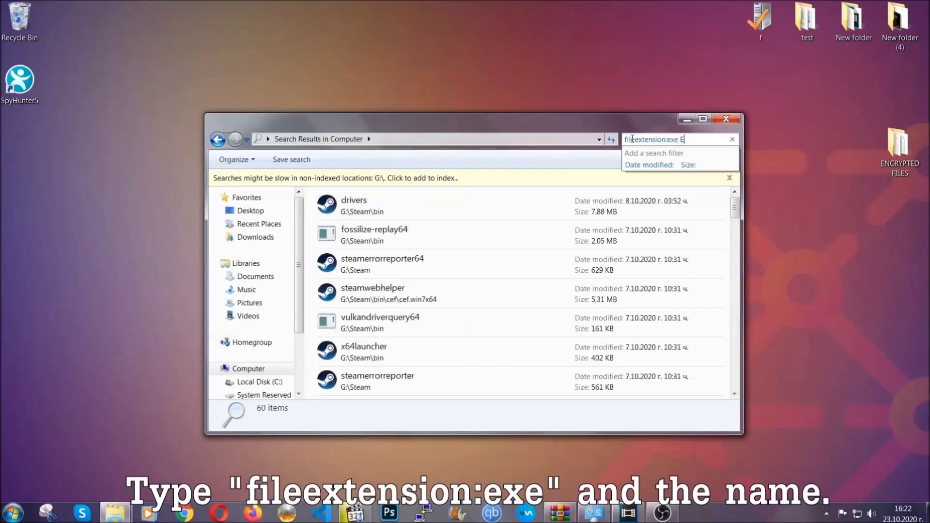
type("Example Virus Name")
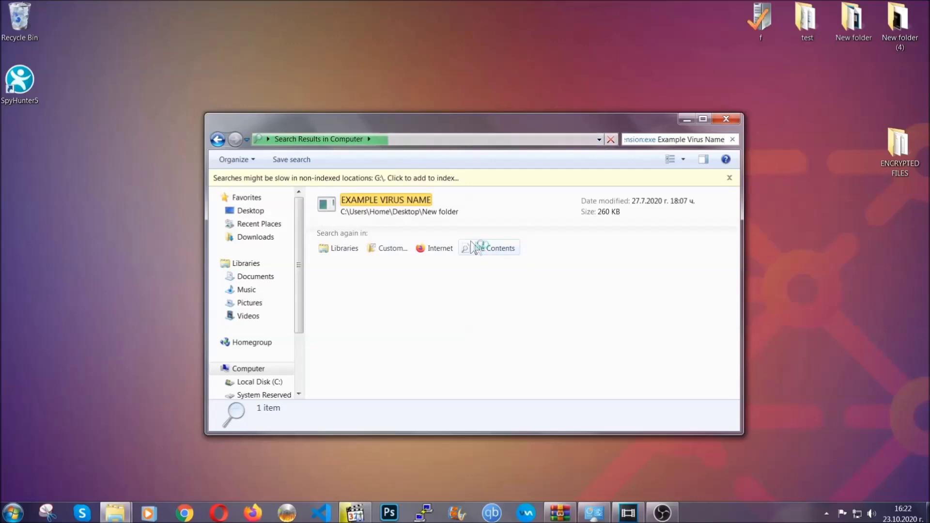
- Delete the EXAMPLE VIRUS NAME file to the Recycle Bin and close the search window
left_click(406, 200)
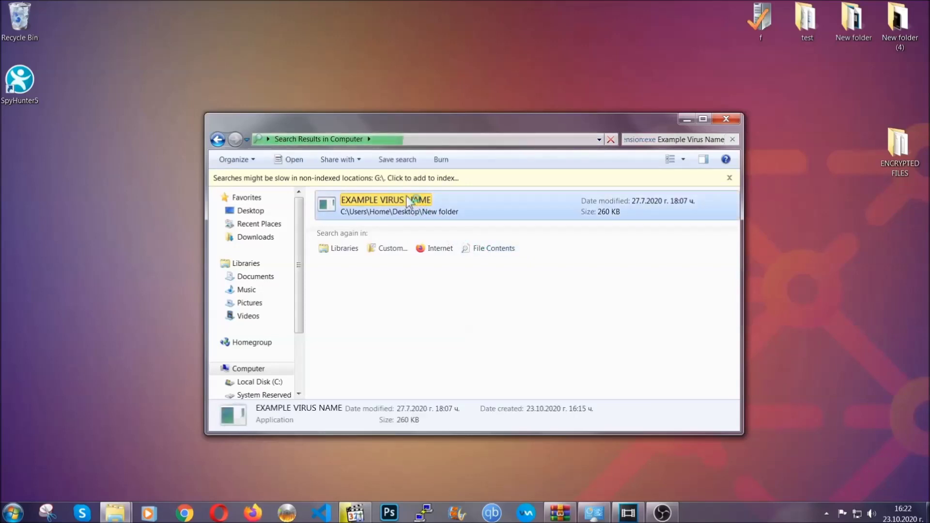
right_click(409, 204)
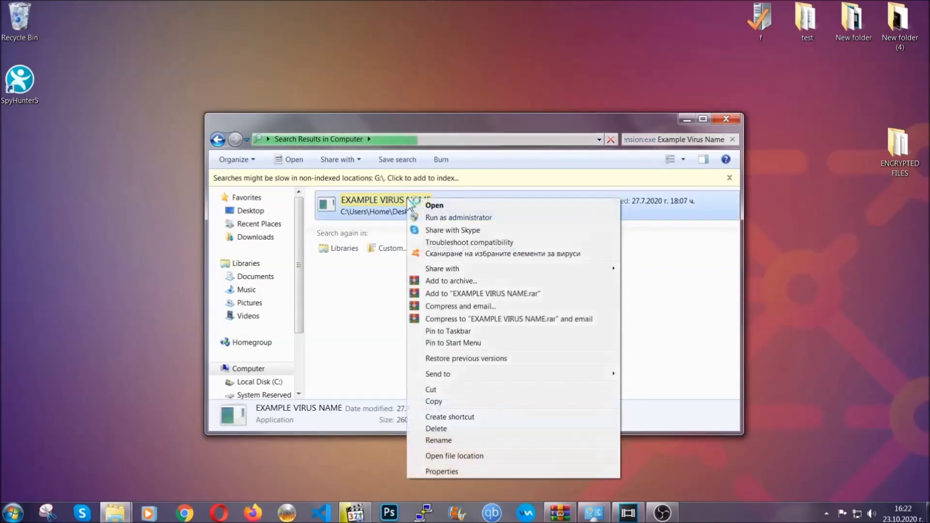
left_click(449, 428)
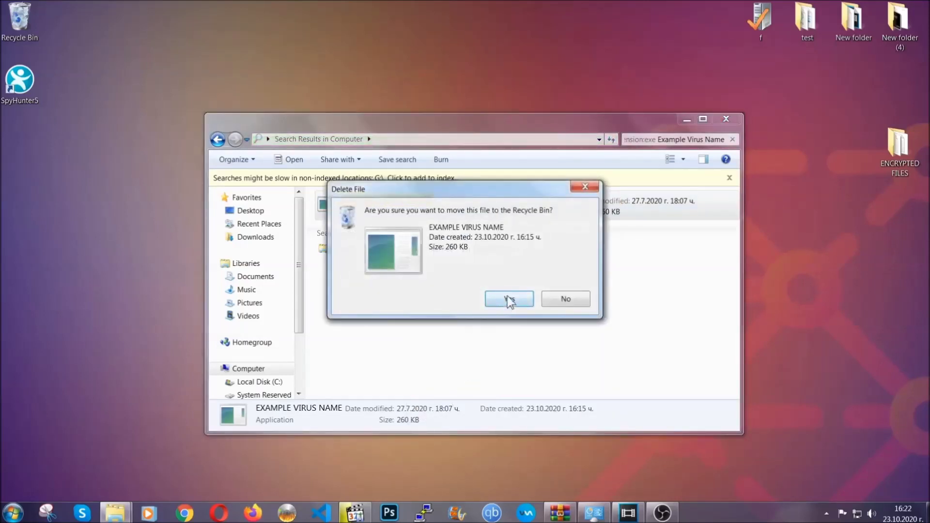
left_click(508, 300)
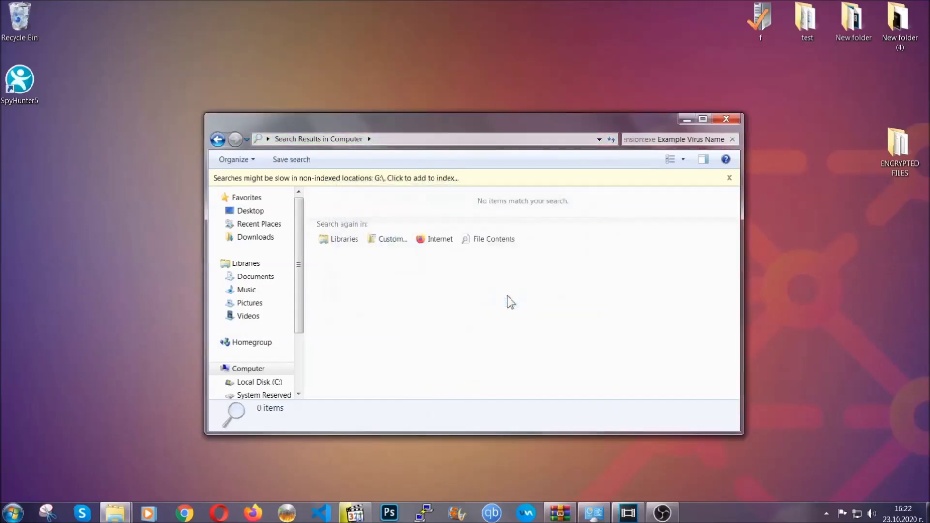
left_click(726, 119)
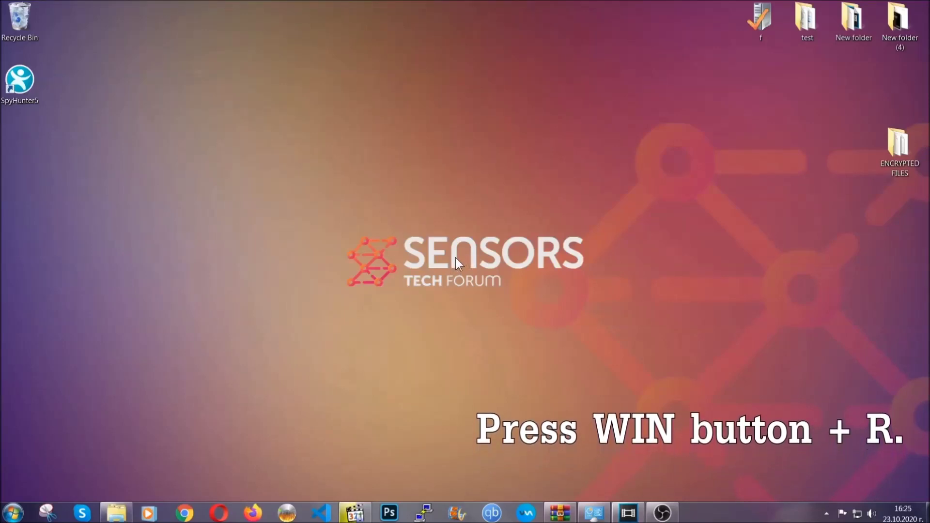
- Launch the Registry Editor by running REGEDIT in place of the old cmd entry
key("super+r")
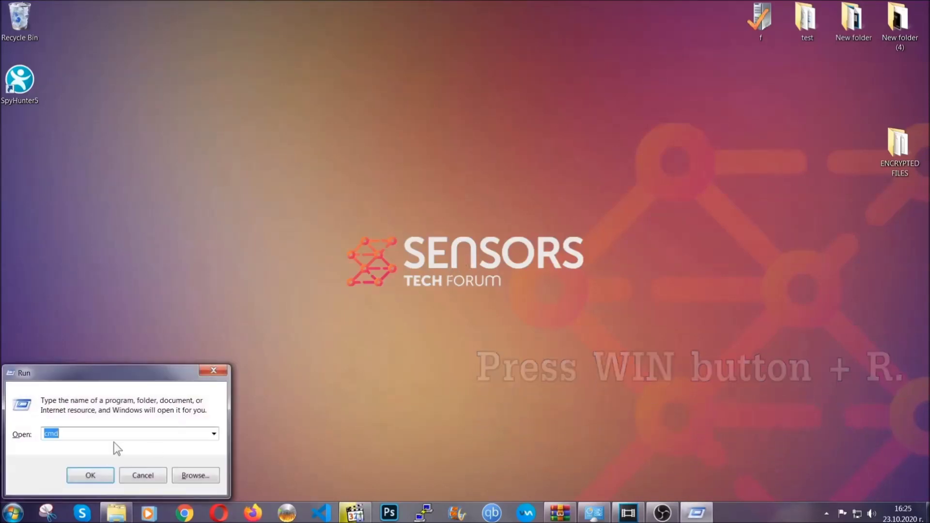
left_click(89, 438)
key("BackSpace")
key("BackSpace")
key("BackSpace")
type("REGEDIT")
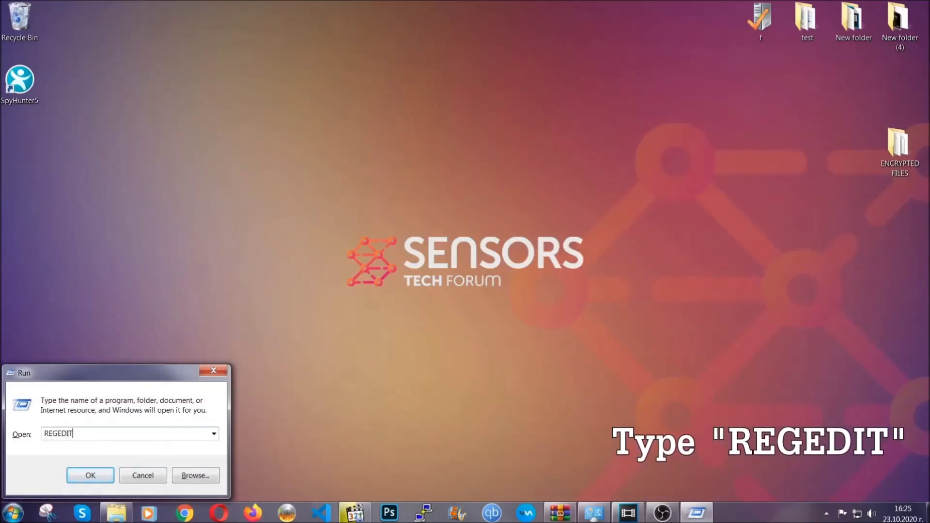
left_click(80, 473)
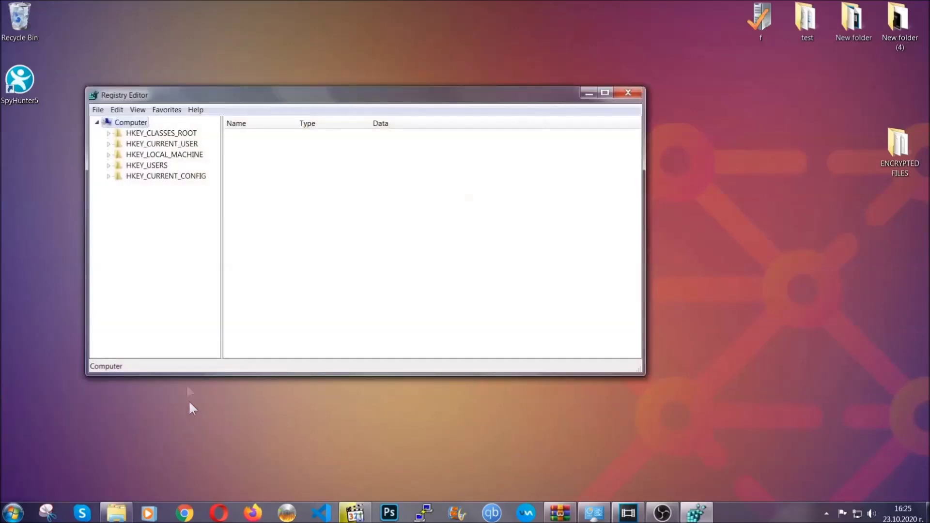
- Export the whole registry as BACKUP.reg to the Desktop
left_click(98, 110)
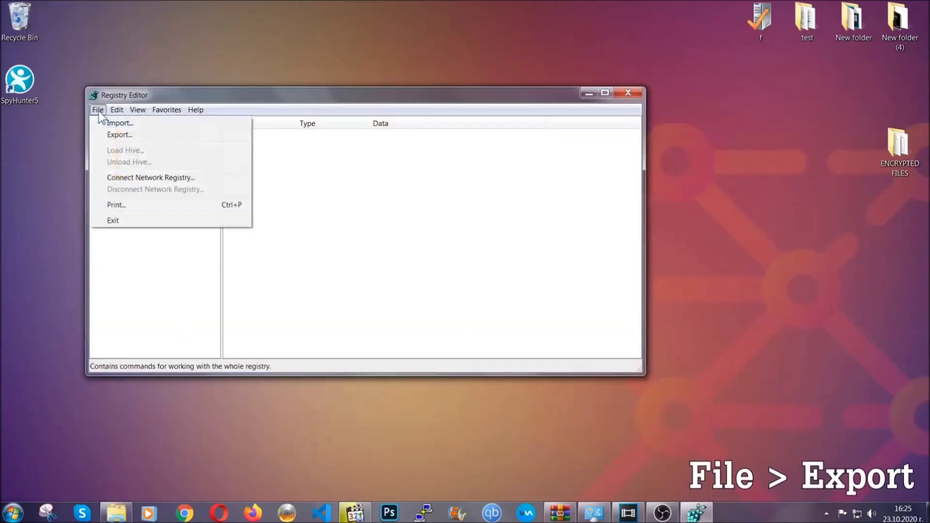
left_click(120, 134)
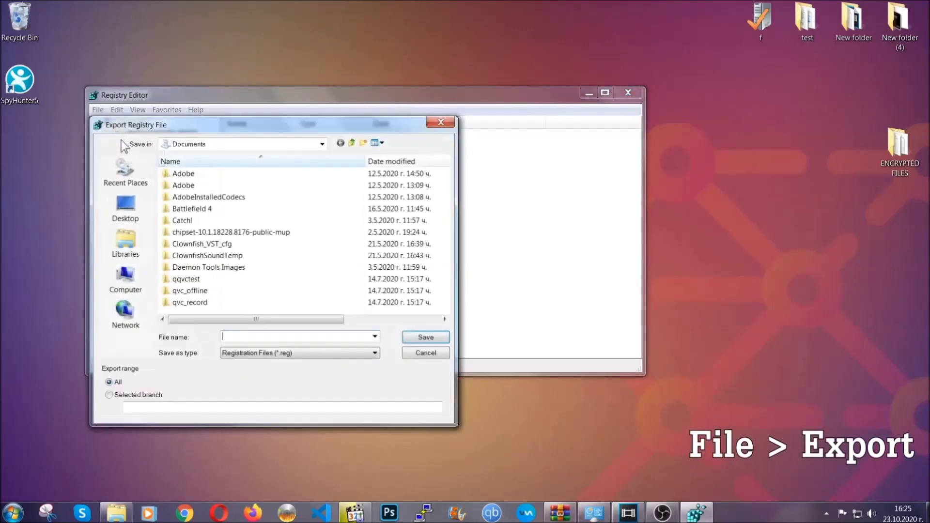
left_click(121, 208)
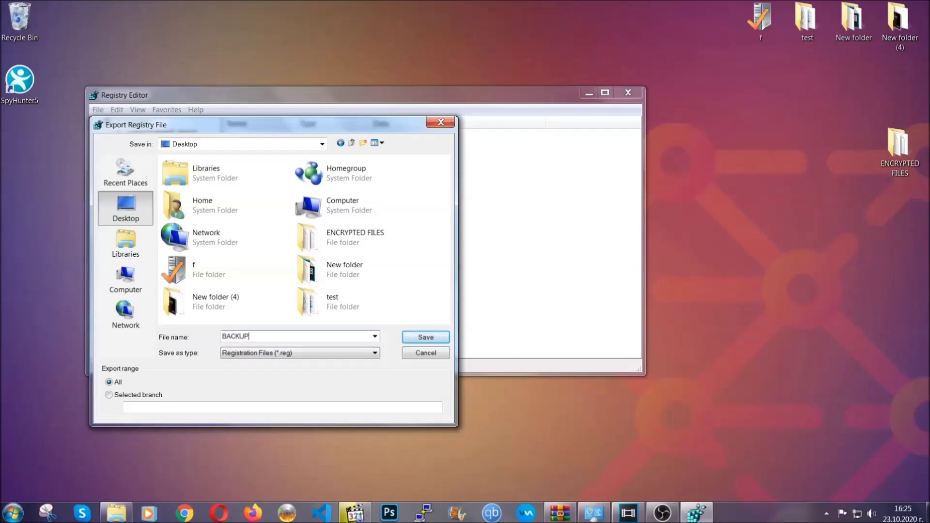
left_click(419, 339)
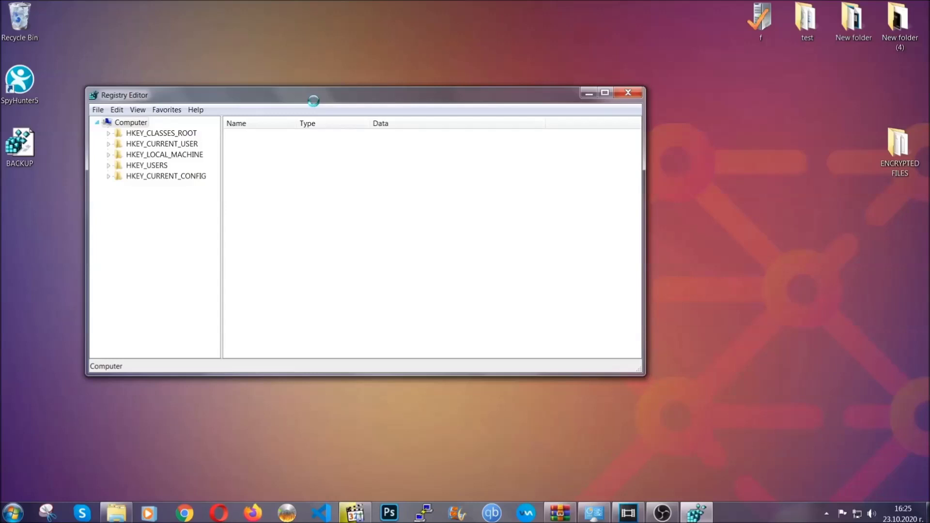
left_click_drag(313, 101, 405, 131)
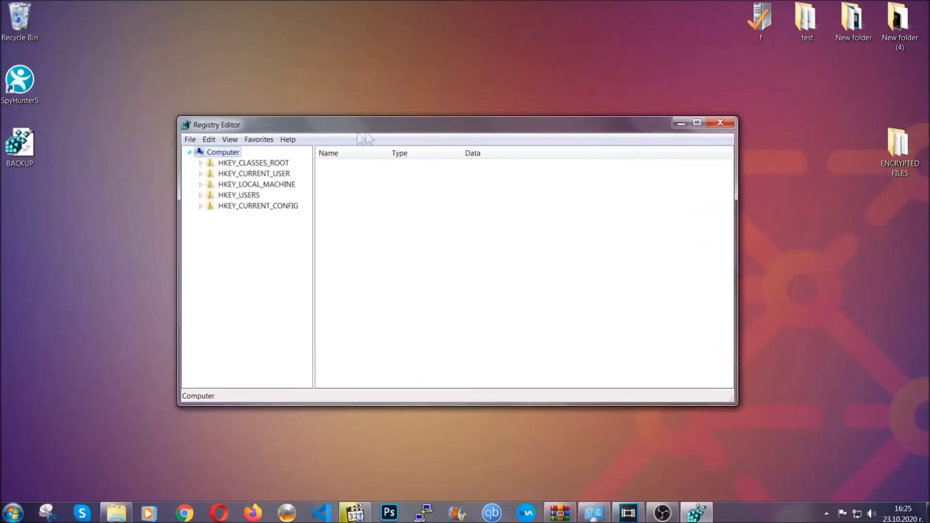
- Use Find with 'RunOnce' to jump to the CurrentVersion\RunOnce key
left_click(190, 140)
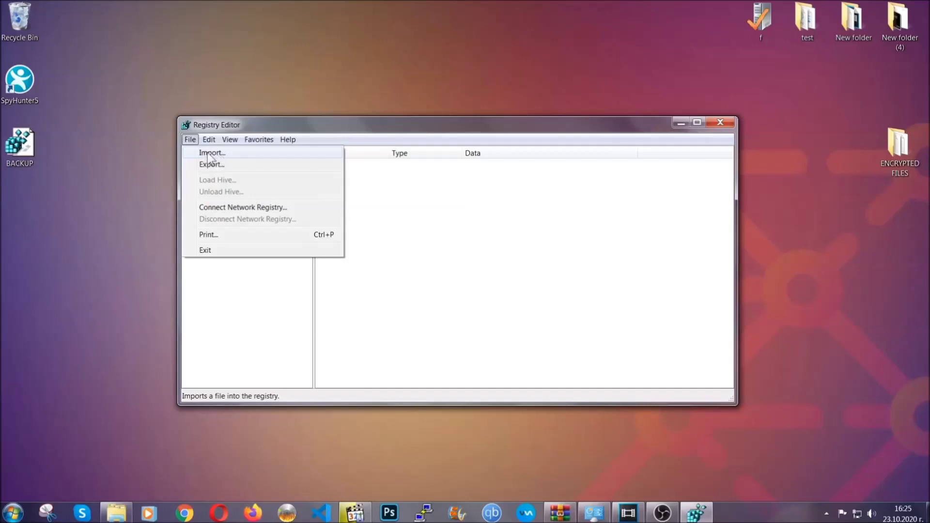
left_click(191, 139)
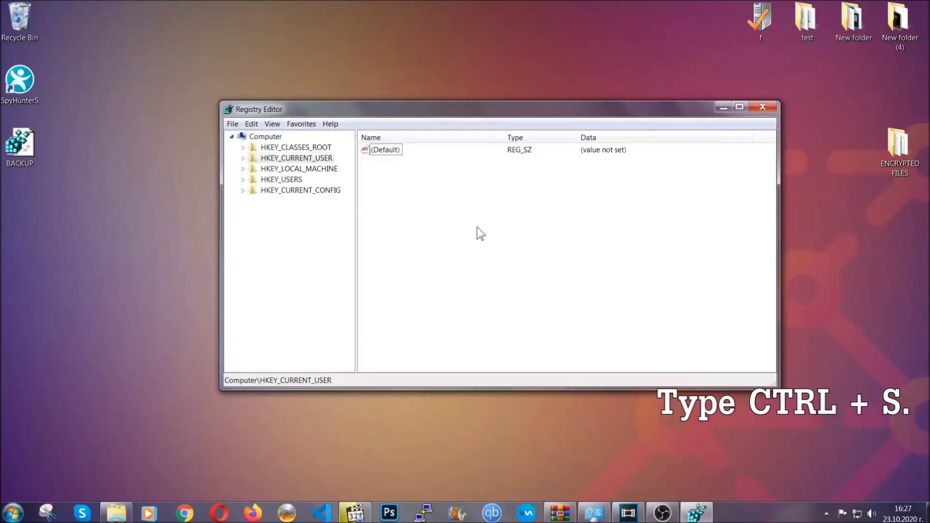
key("ctrl+f")
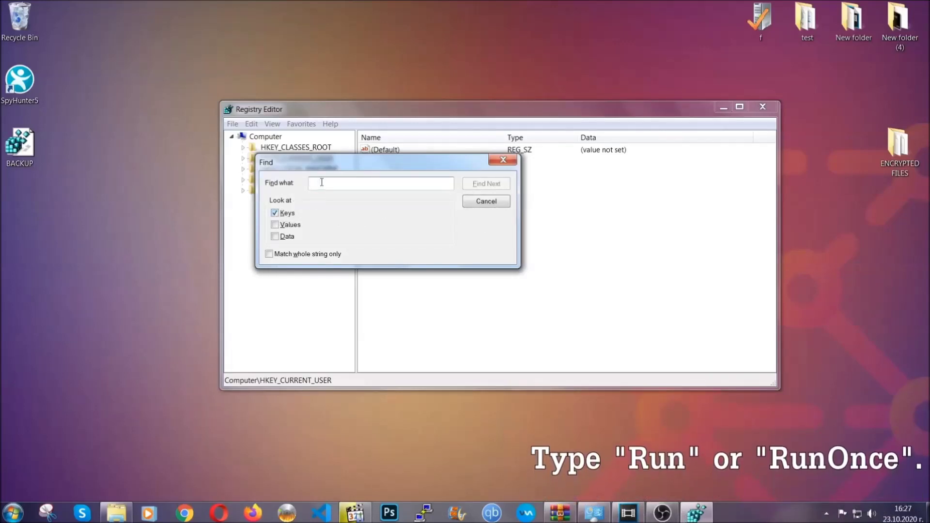
type("RunO")
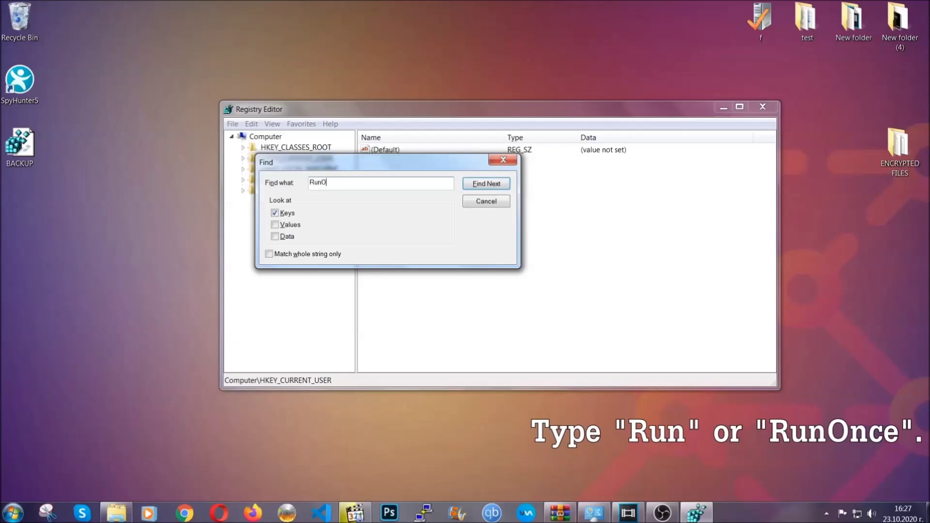
type("nce")
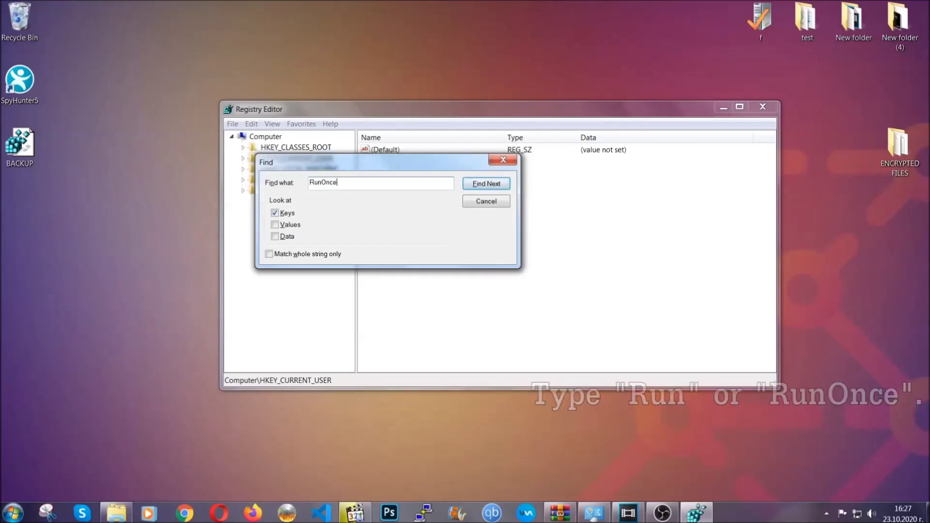
left_click(497, 187)
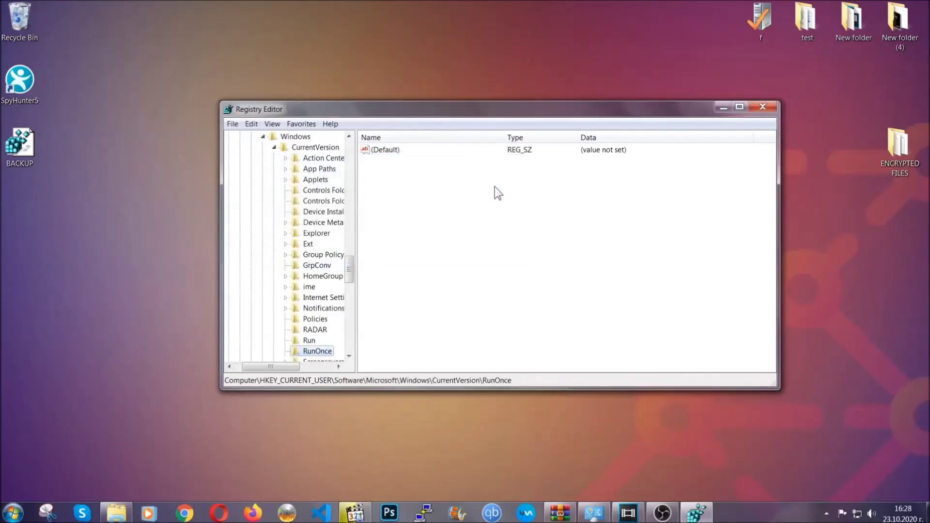
- Delete the THE VIRUS value from the current user's Run key and confirm the deletion
left_click_drag(350, 269, 348, 282)
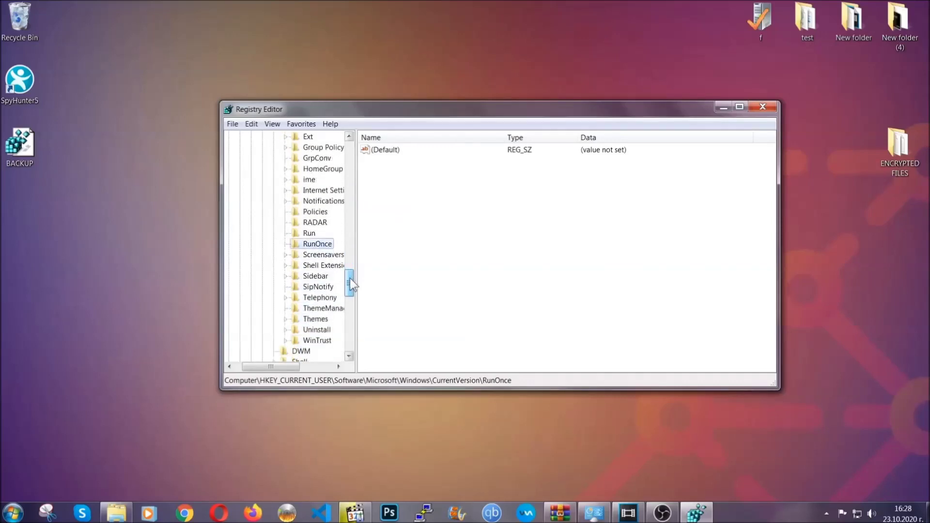
left_click(309, 233)
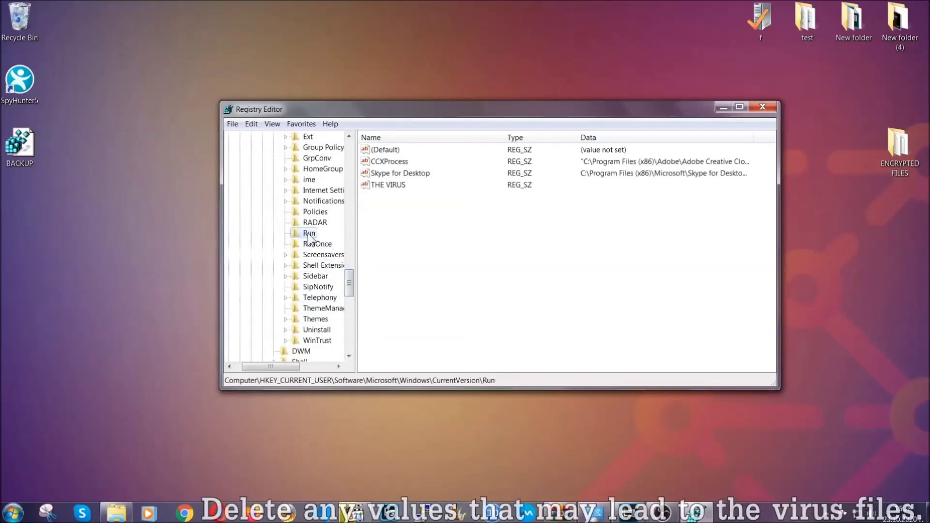
left_click(382, 186)
right_click(381, 186)
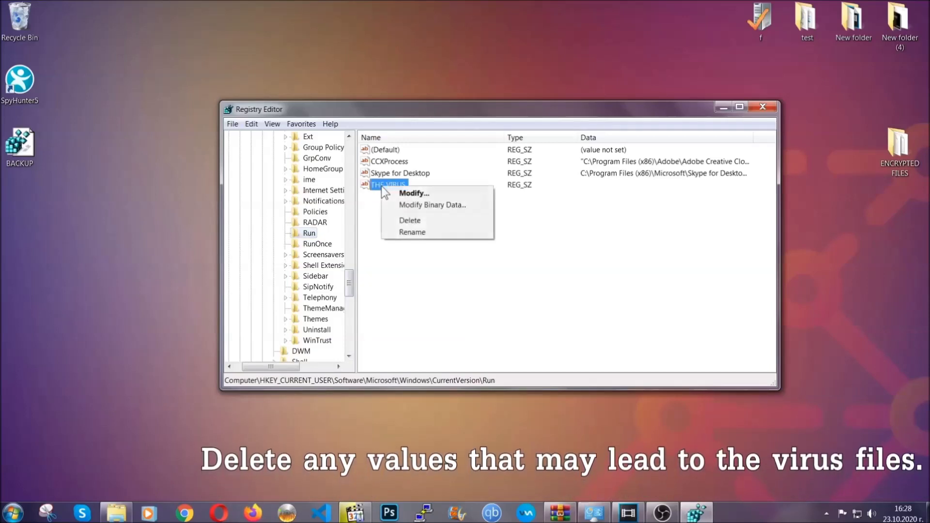
left_click(401, 221)
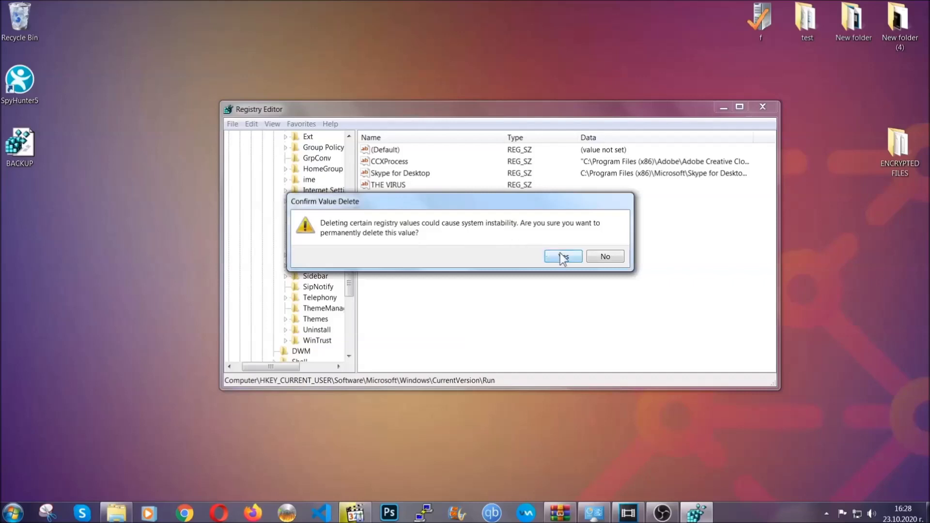
left_click(562, 257)
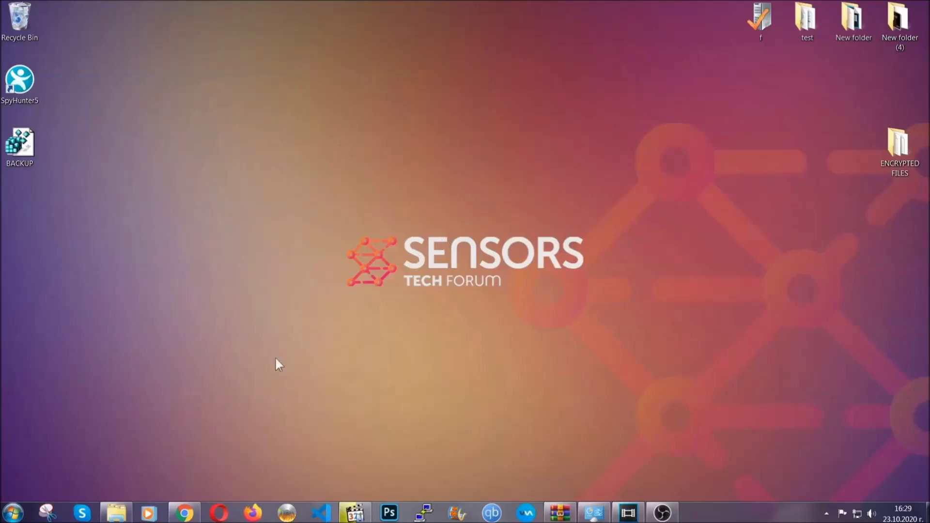
- Return to the SensorsTechForum recovery article in Chrome and expand Method 2 – Restore Data via Windows Backup
left_click(184, 513)
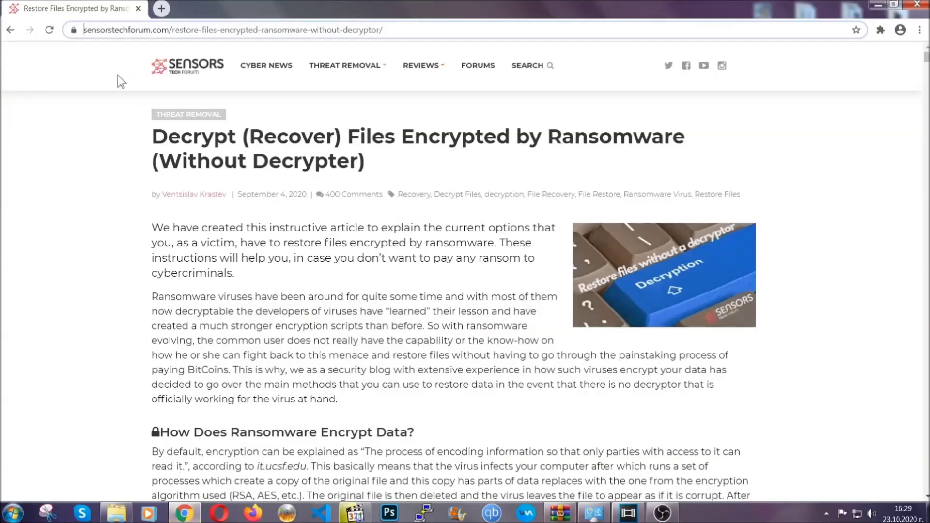
left_click_drag(85, 30, 420, 34)
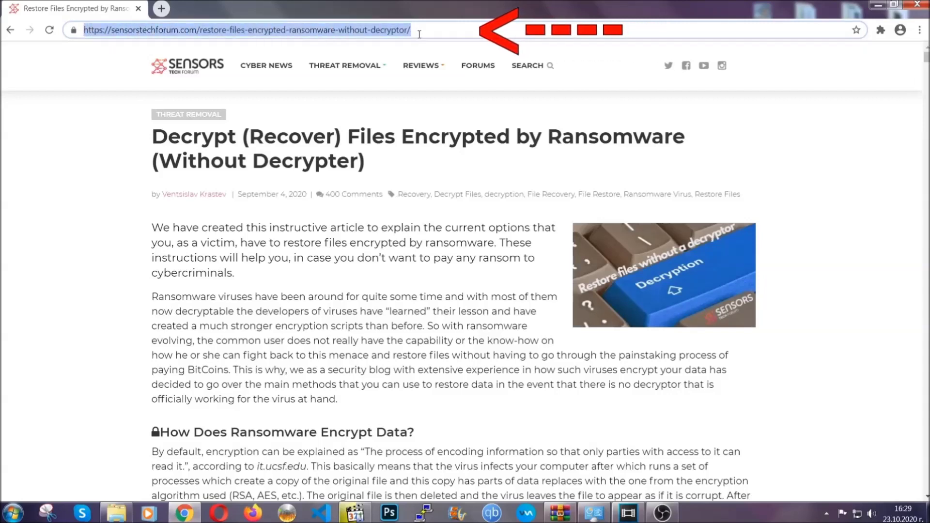
mouse_move(421, 95)
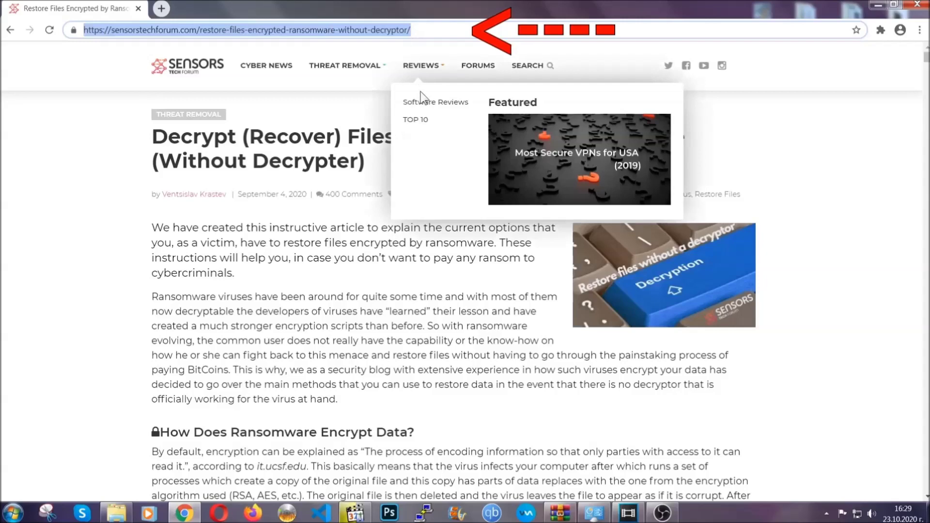
scroll(478, 262, "down", 5)
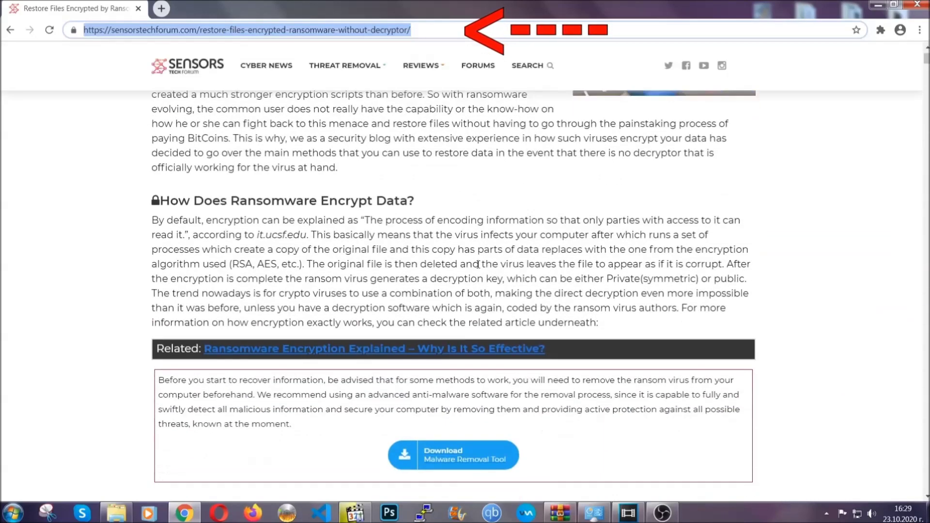
scroll(478, 264, "down", 6)
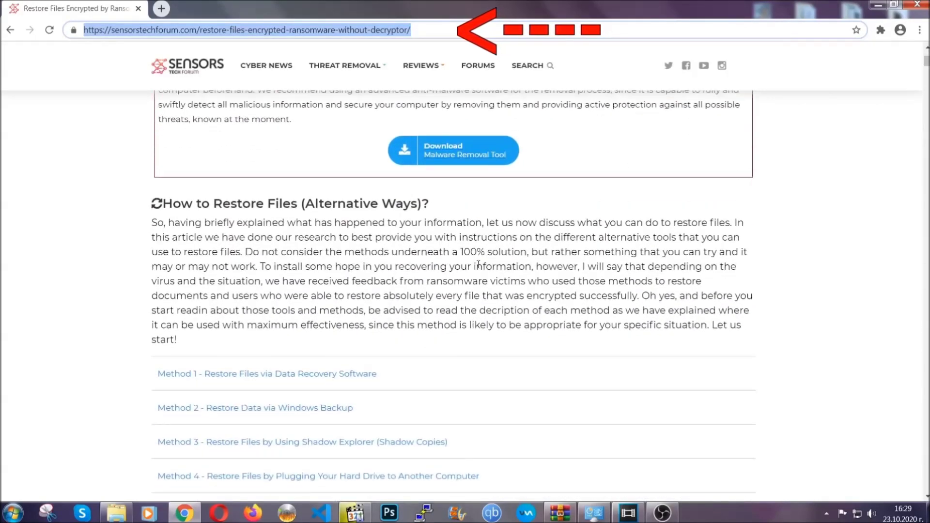
scroll(479, 265, "down", 1)
scroll(479, 267, "down", 3)
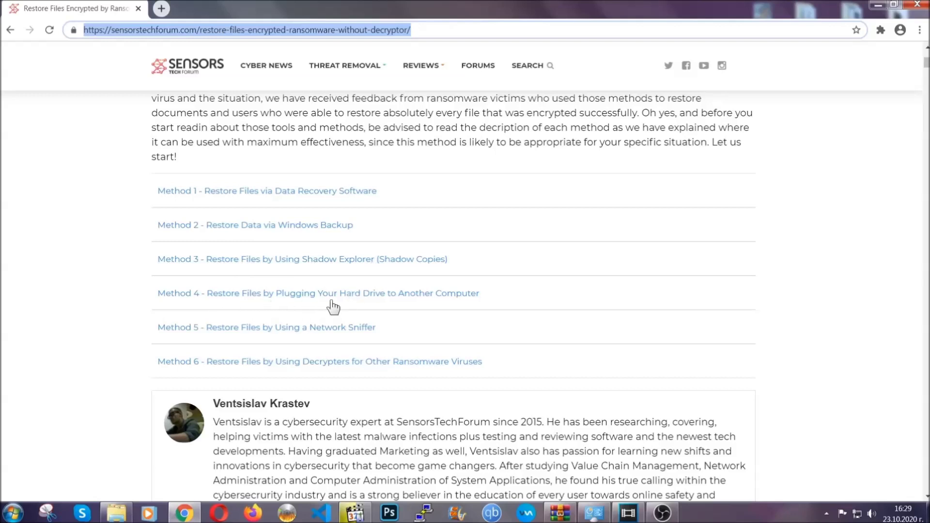
left_click(289, 224)
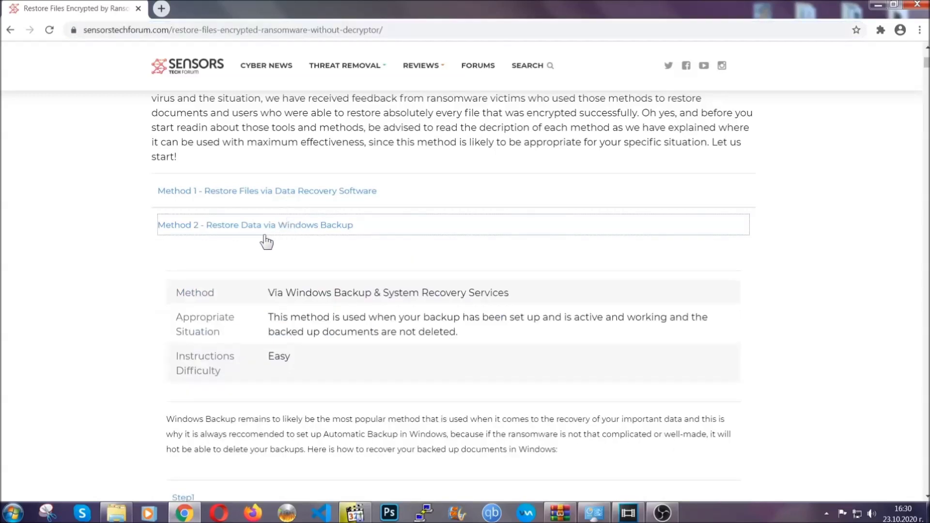
- Highlight the Method 2 summary table text, then clear the selection
left_click_drag(277, 277, 327, 361)
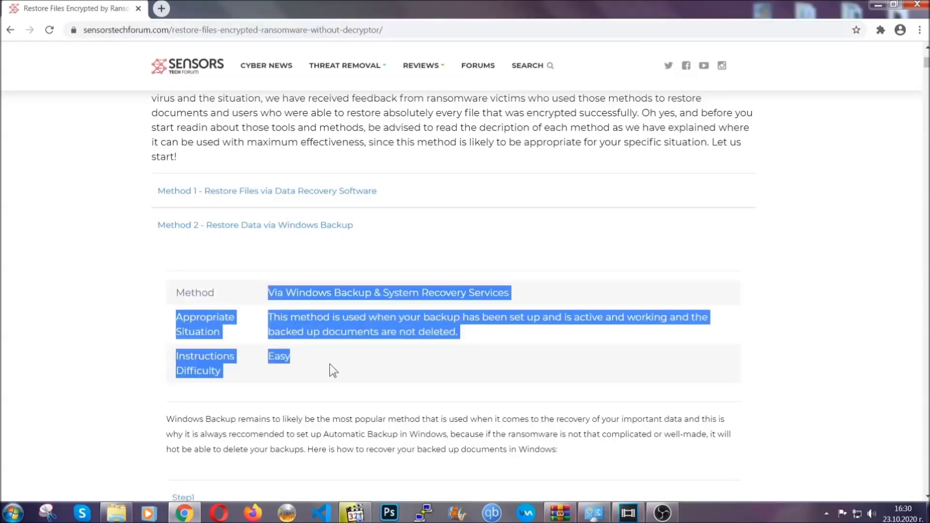
left_click(330, 365)
scroll(332, 361, "down", 4)
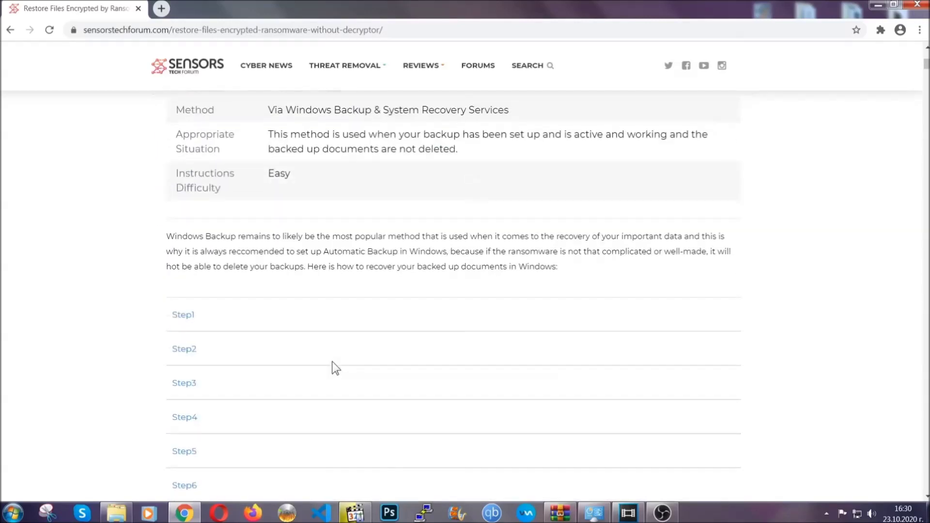
scroll(333, 361, "down", 1)
- Expand Step1, Step2 and Step3 of the Windows Backup instructions
left_click(194, 254)
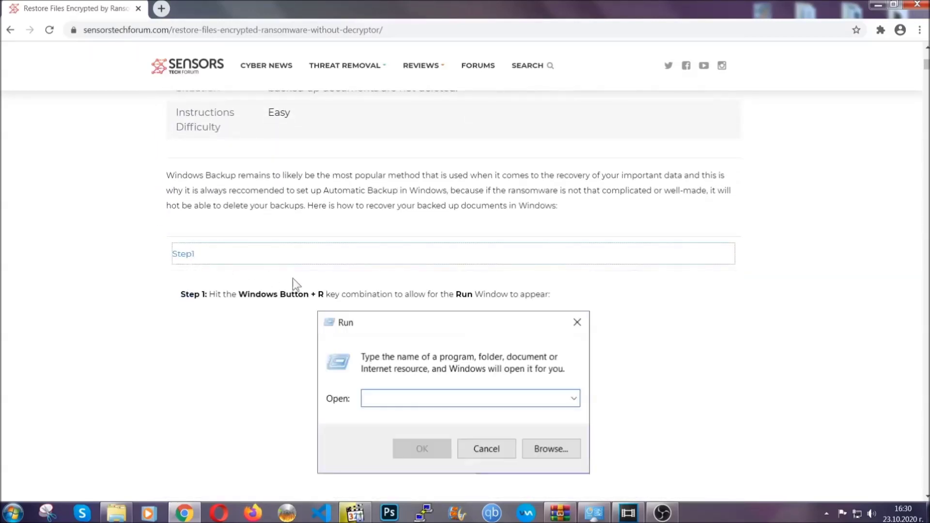
scroll(434, 301, "down", 5)
left_click(218, 305)
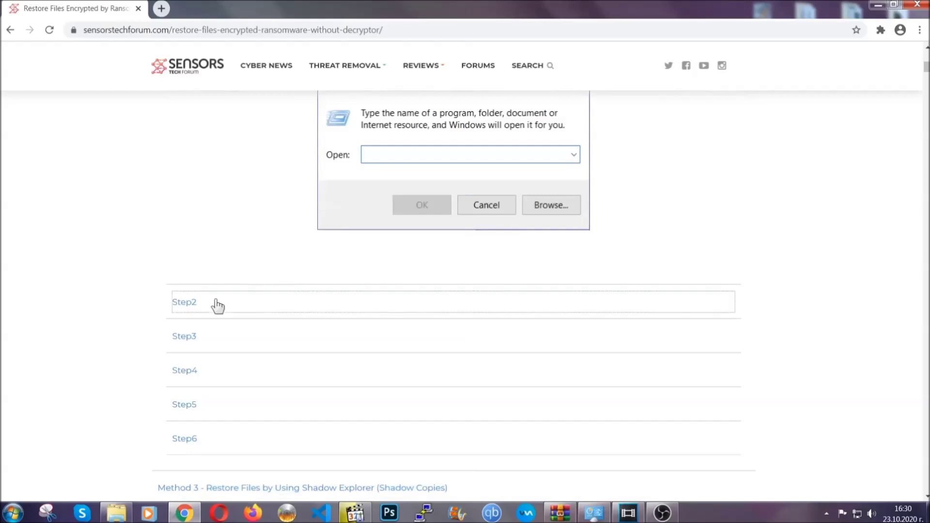
scroll(415, 311, "down", 5)
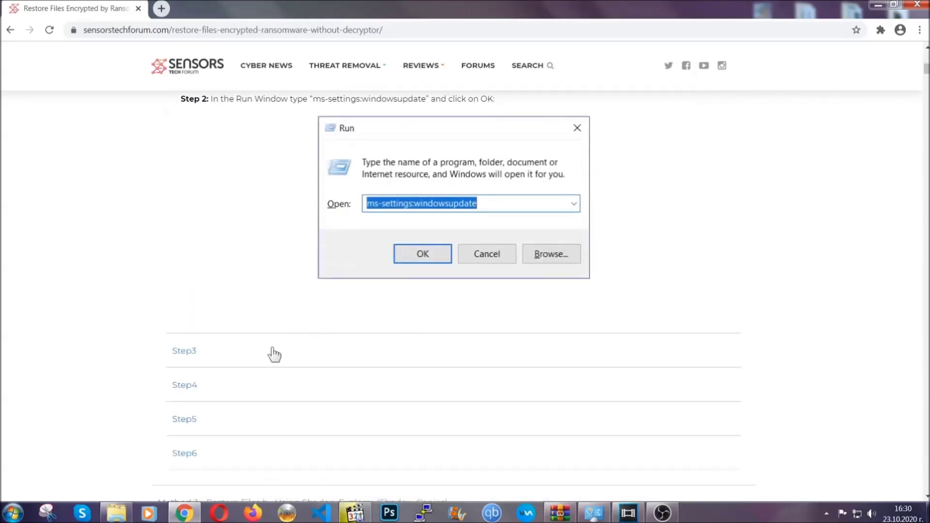
left_click(274, 354)
- Review the expanded steps, then minimise the browser to show the desktop
scroll(411, 333, "down", 4)
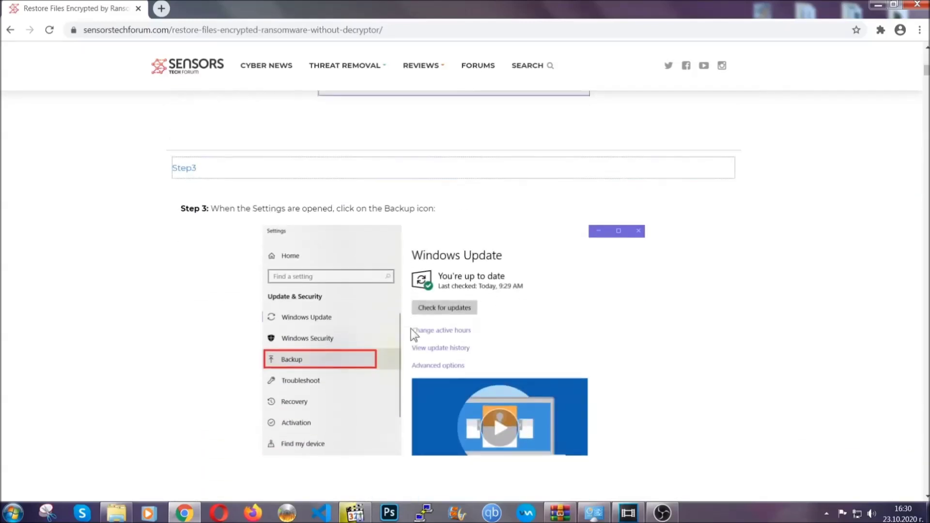
scroll(411, 329, "down", 1)
scroll(409, 330, "down", 2)
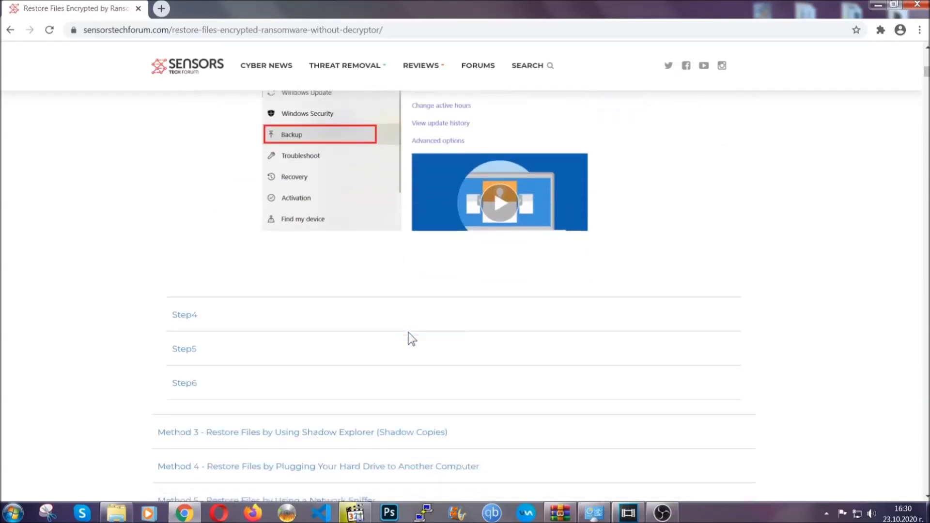
scroll(409, 334, "down", 7)
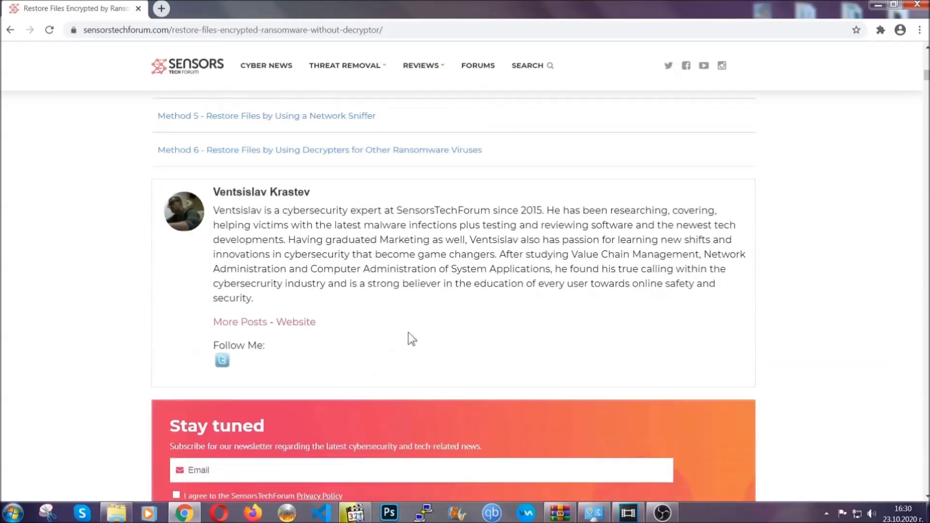
scroll(408, 332, "up", 20)
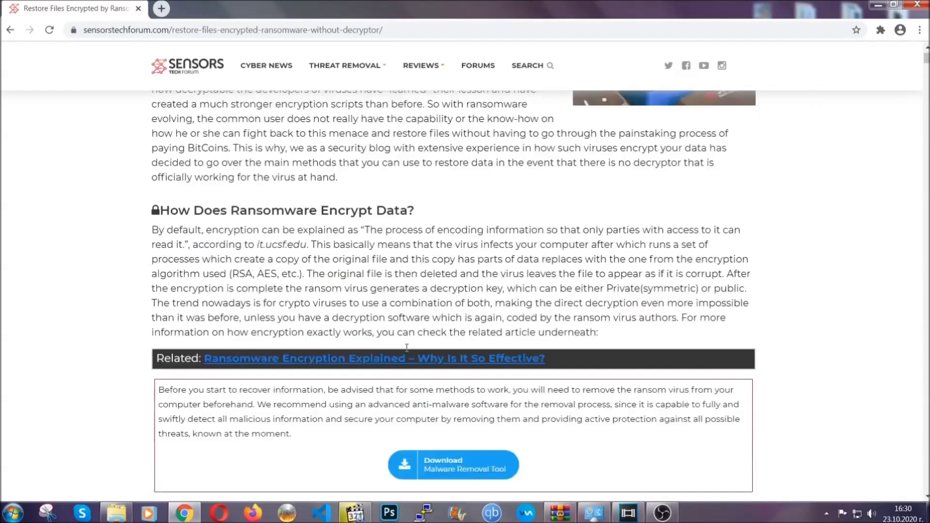
scroll(407, 347, "up", 5)
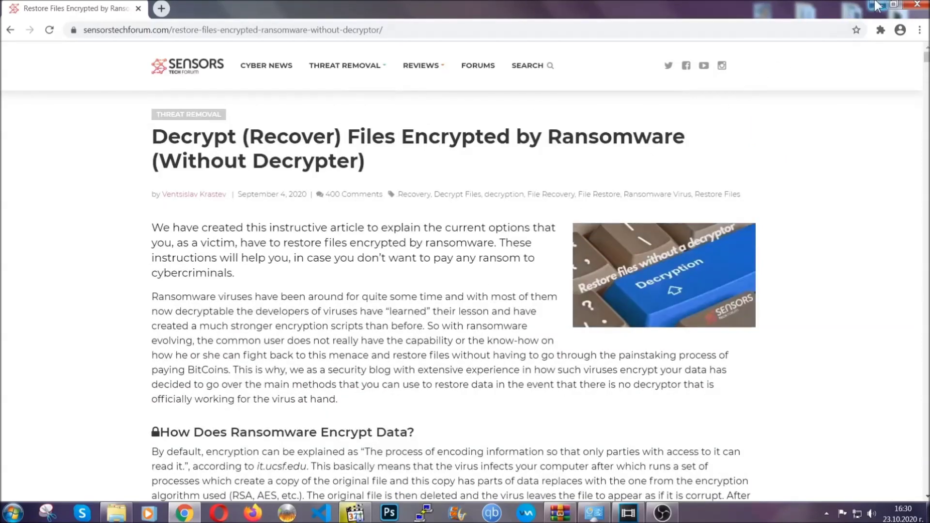
left_click(877, 5)
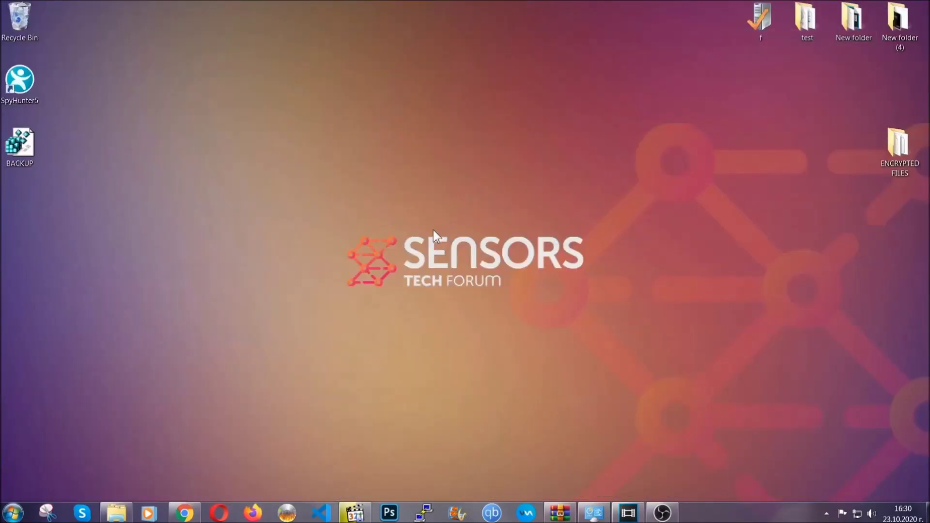